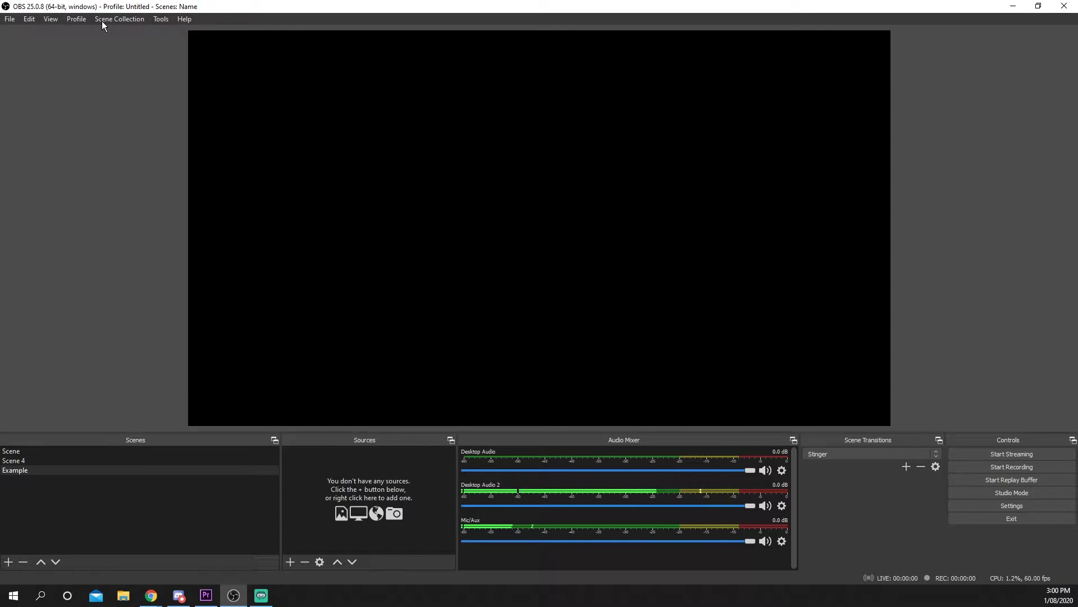
Close OBS Studio and reach Graphics settings through a 'display' Start search.
click(123, 23)
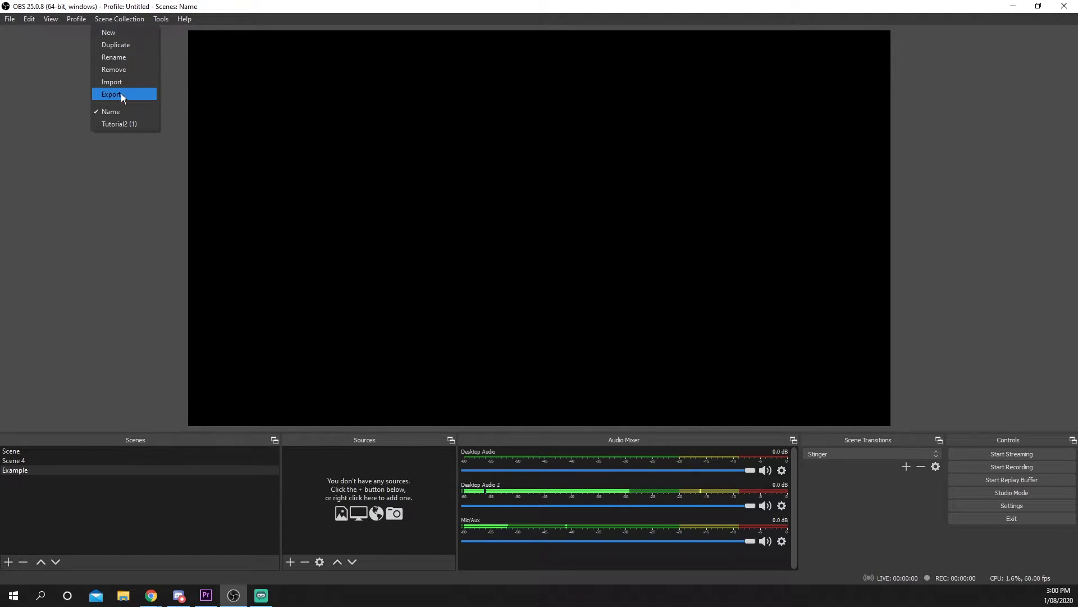
click(138, 179)
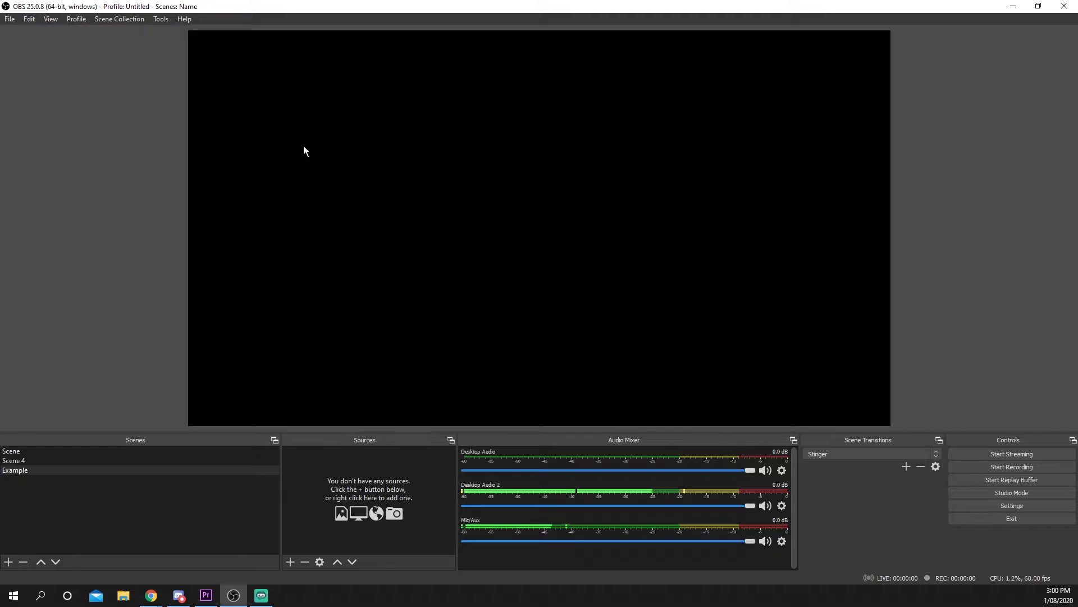
click(1069, 7)
click(14, 596)
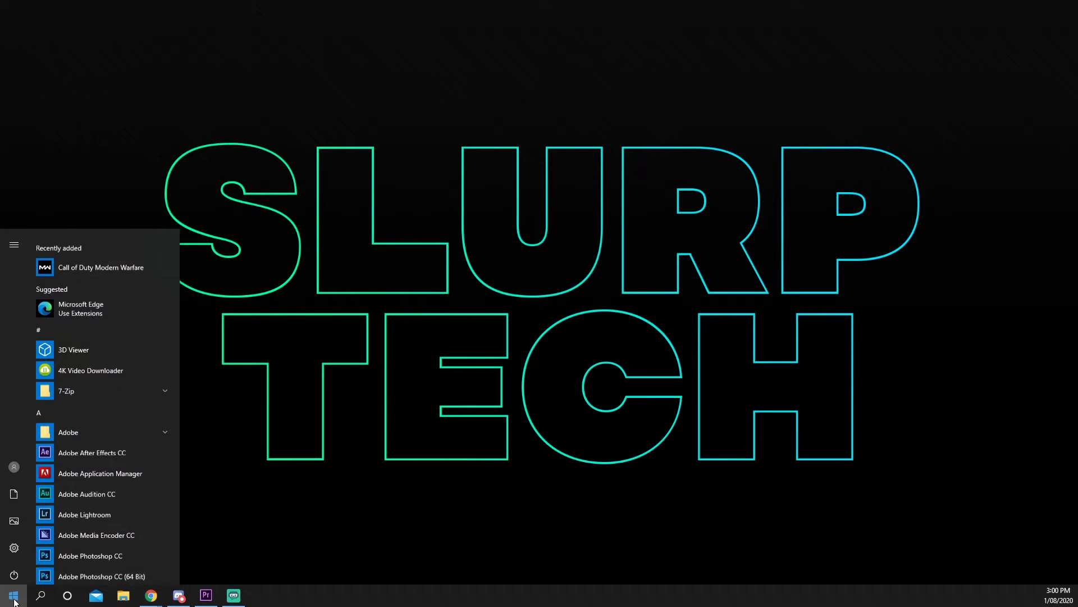
text(display)
key(Return)
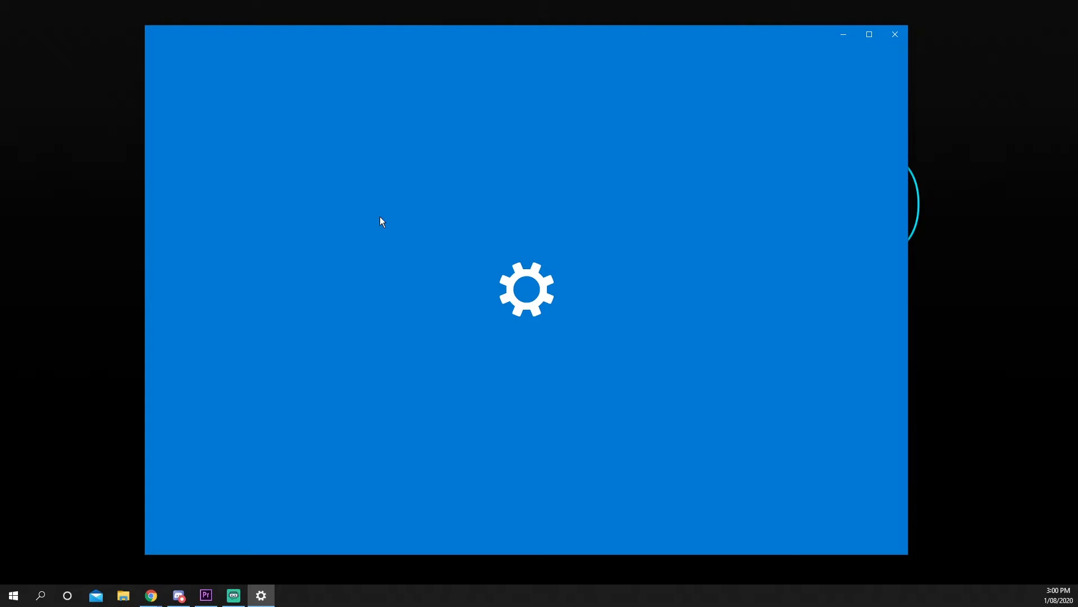
scroll(445, 173, down, 2)
scroll(499, 313, down, 3)
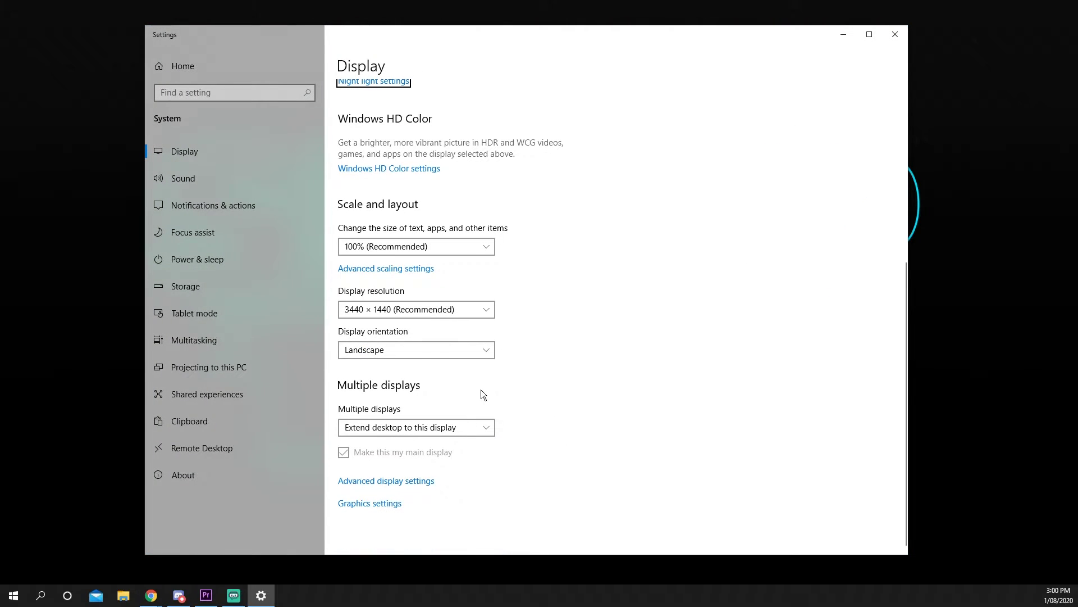
click(373, 508)
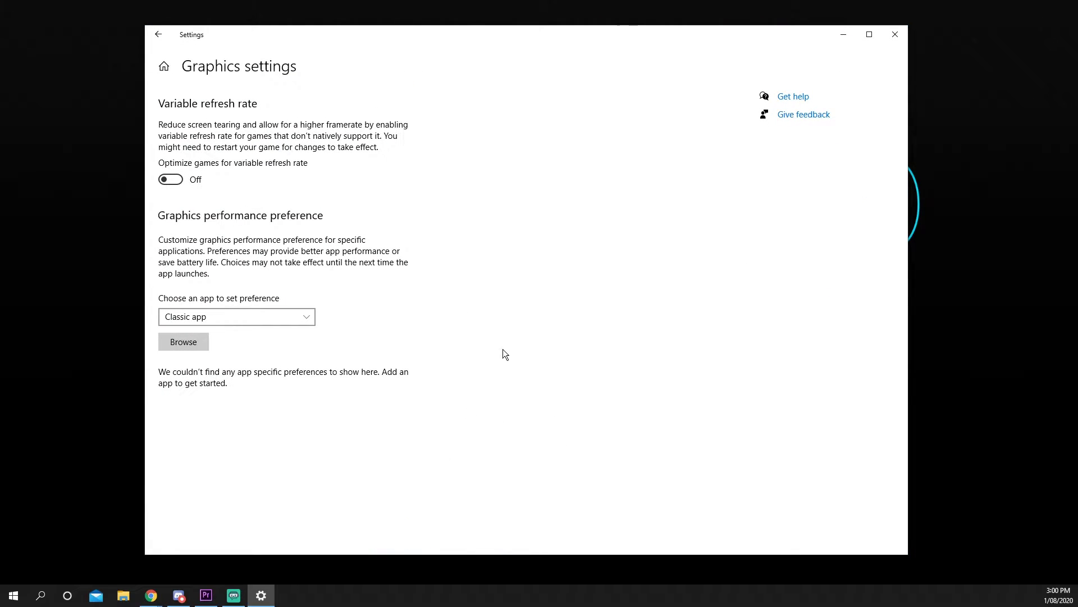
Add obs64 from Program Files (x86)\obs-studio\bin\64bit to the graphics preference list.
click(191, 344)
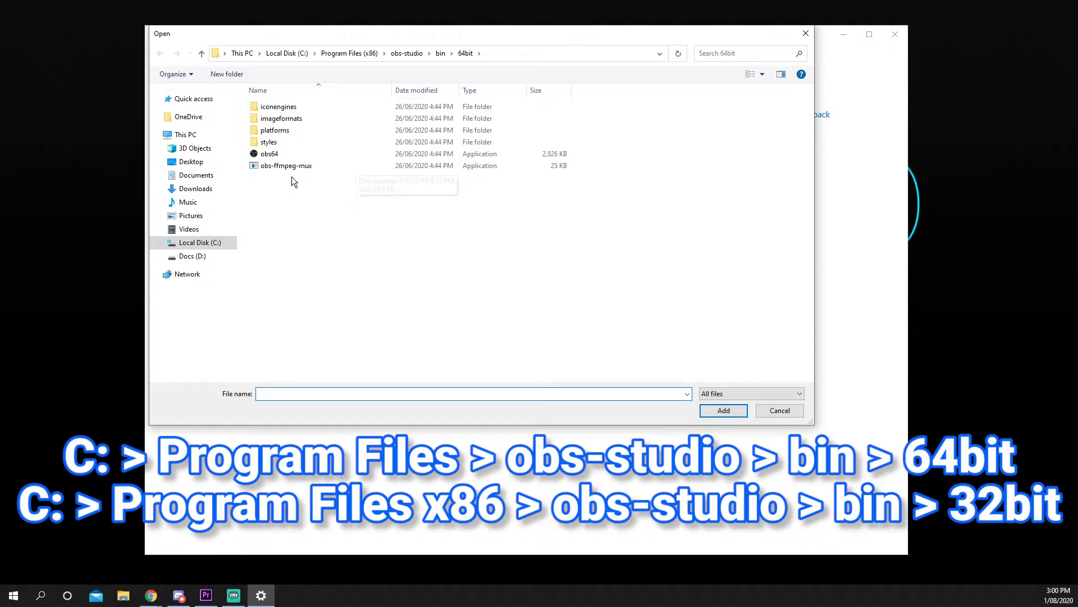
click(283, 155)
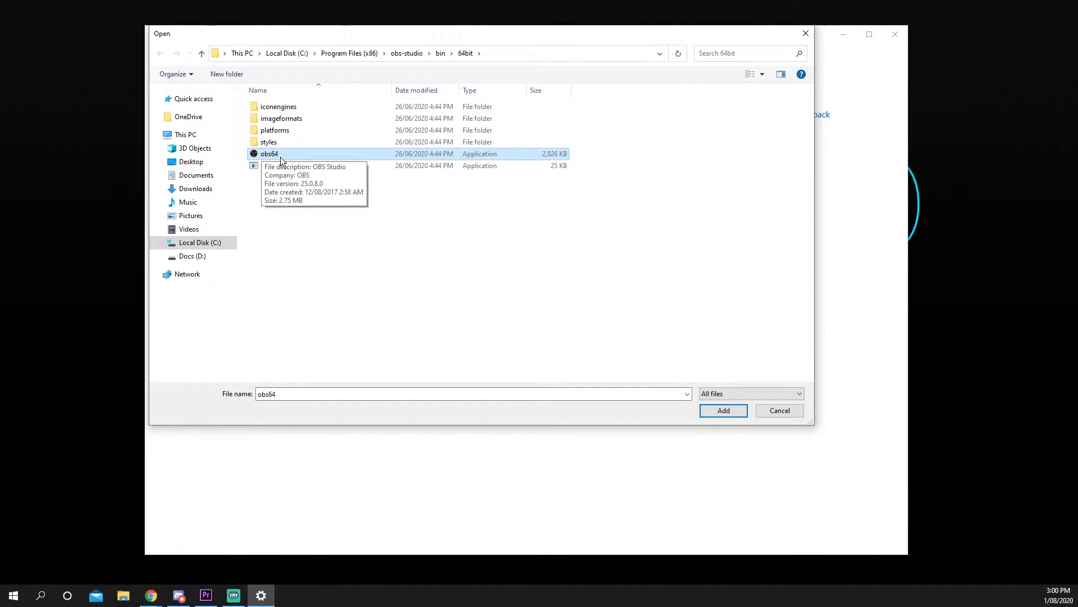
click(724, 410)
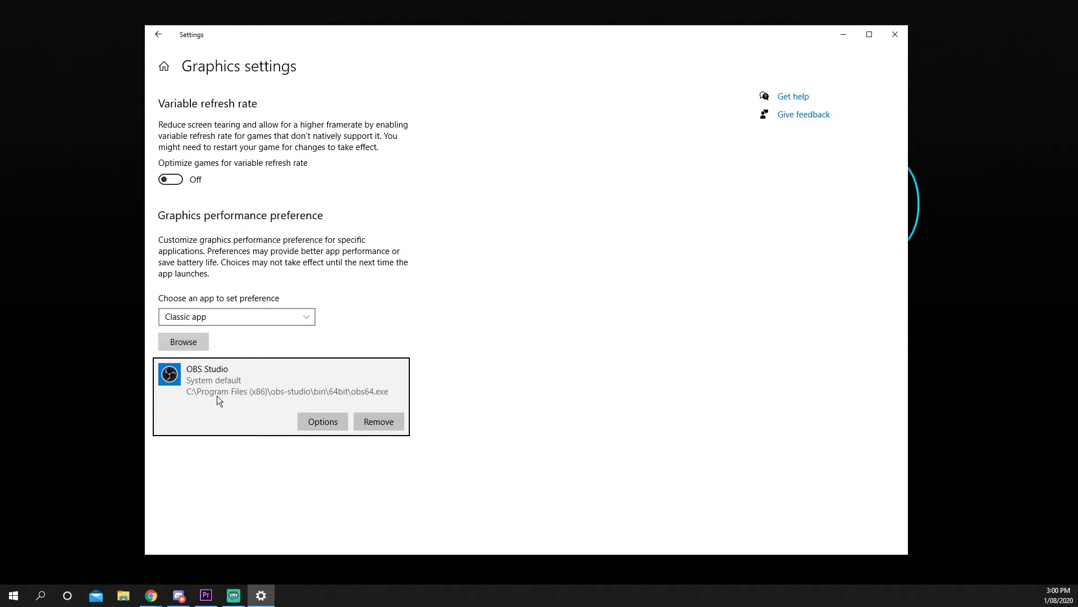
Save High performance as OBS Studio's graphics preference and minimize Settings.
click(315, 420)
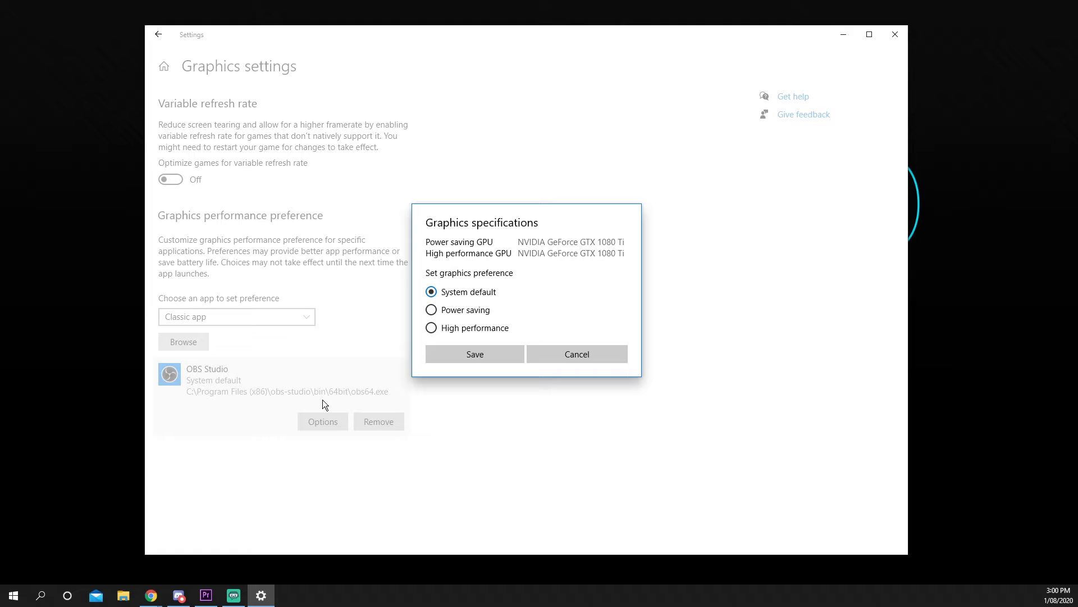
click(462, 313)
click(446, 330)
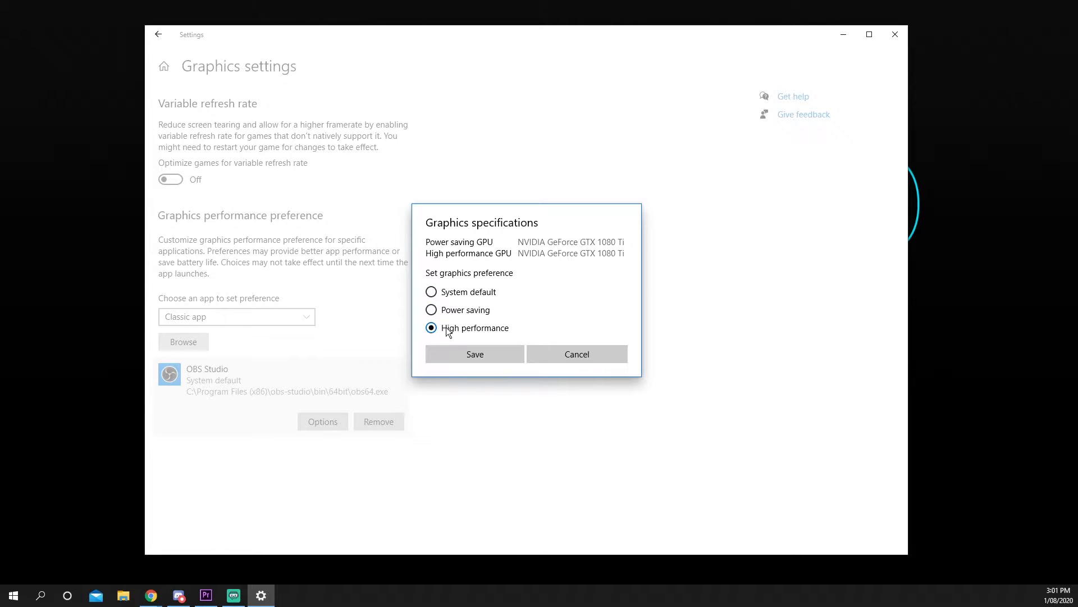
click(475, 355)
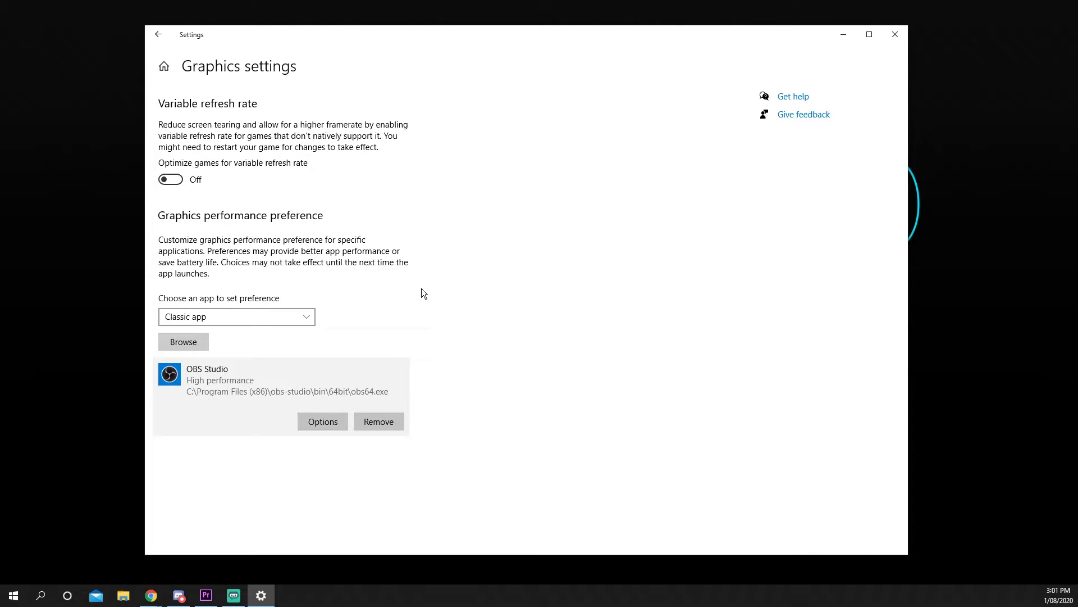
click(842, 31)
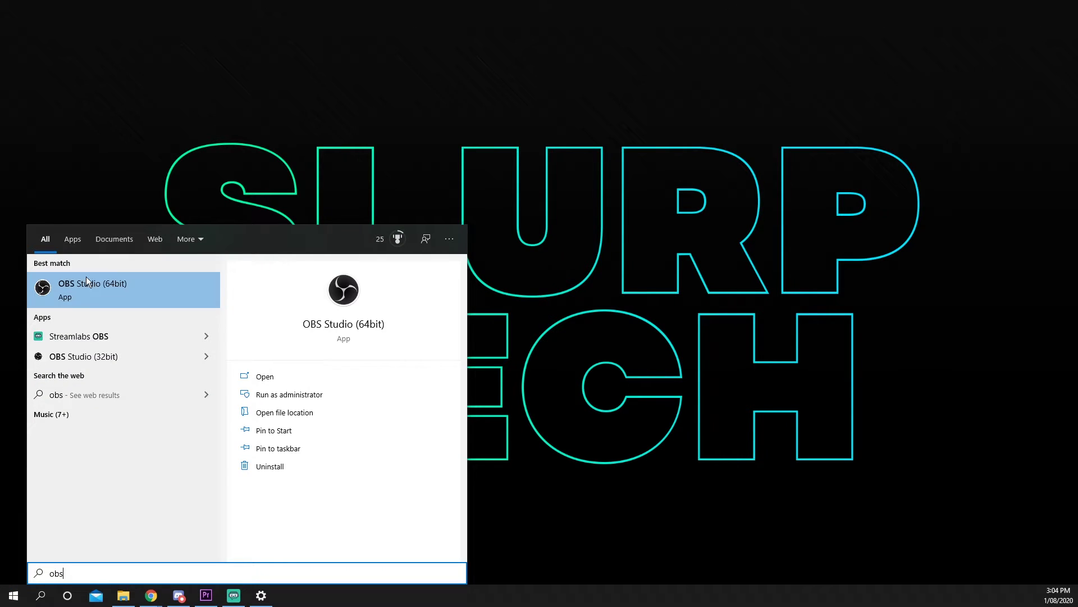
Trace the OBS Studio (64bit) Start entry and its shortcut to the obs64 folder.
right_click(88, 280)
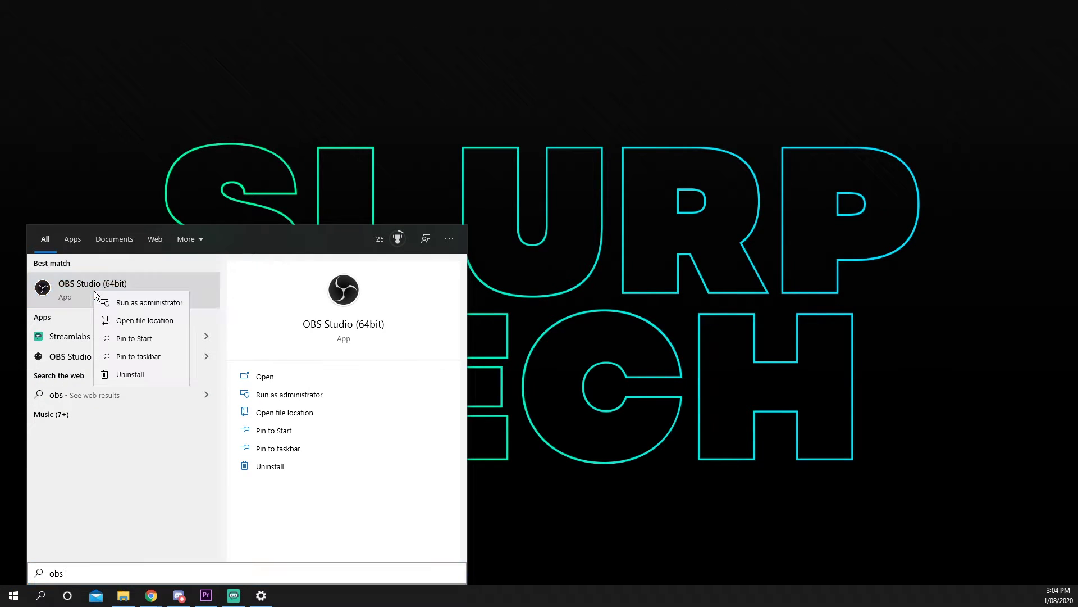
click(131, 322)
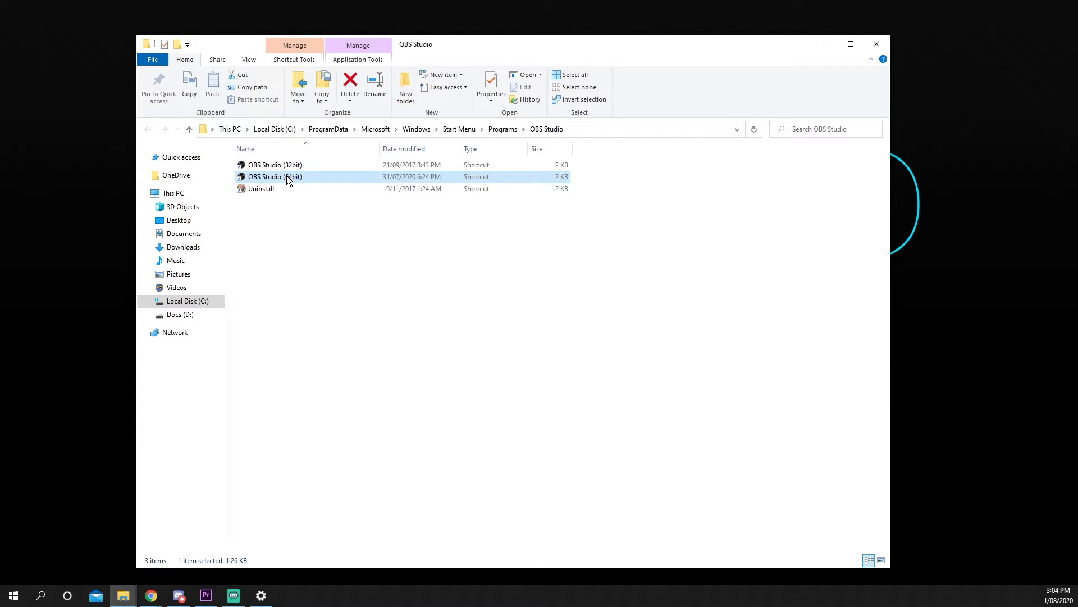
right_click(268, 181)
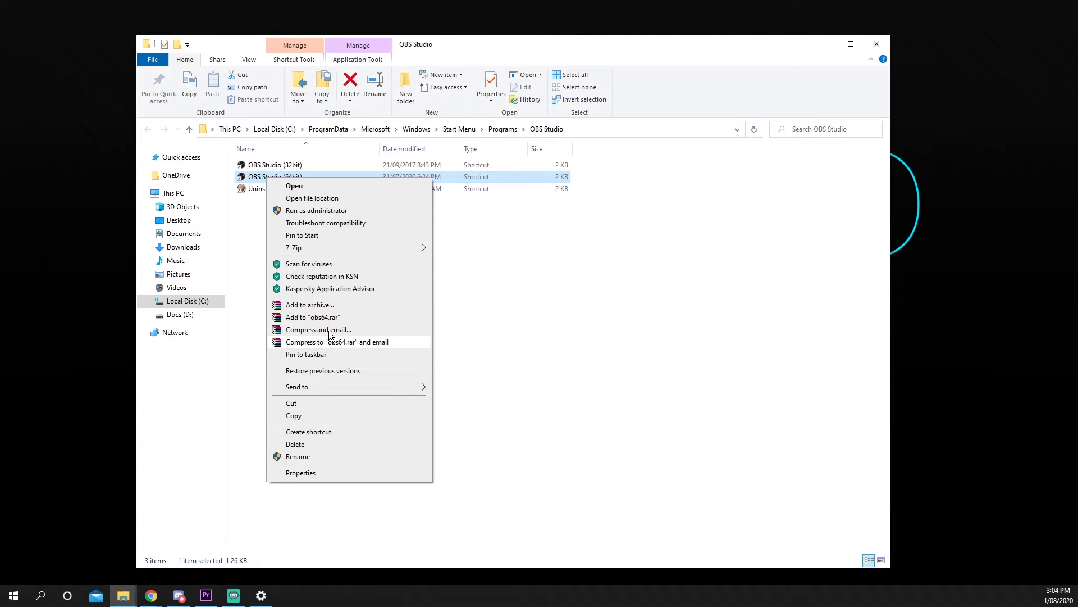
click(321, 198)
scroll(342, 278, down, 4)
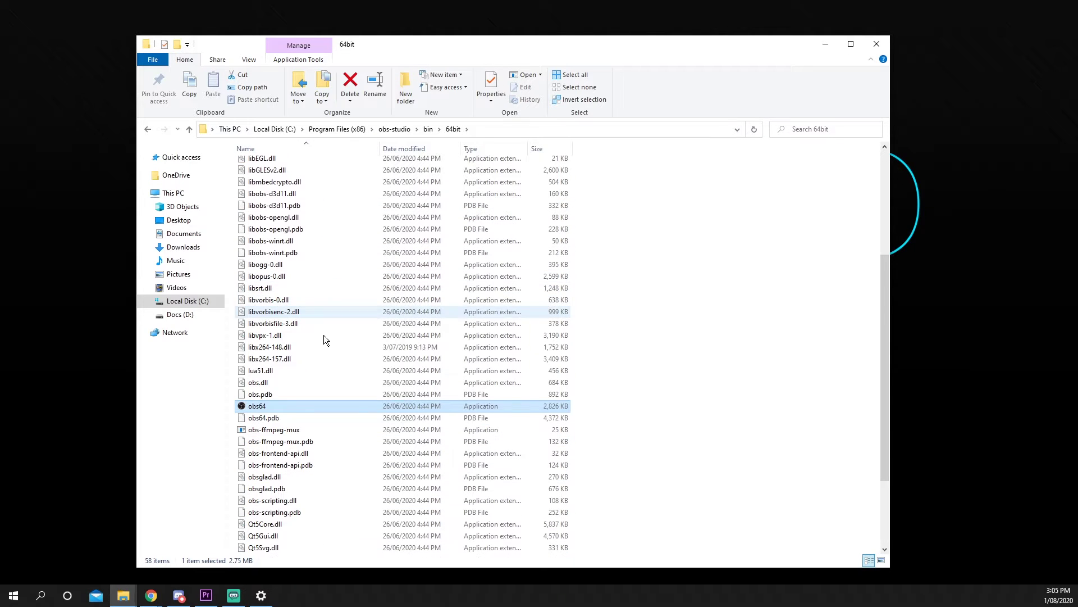
Apply Windows 7 compatibility mode and run-as-administrator in obs64's Compatibility properties.
right_click(263, 409)
click(289, 400)
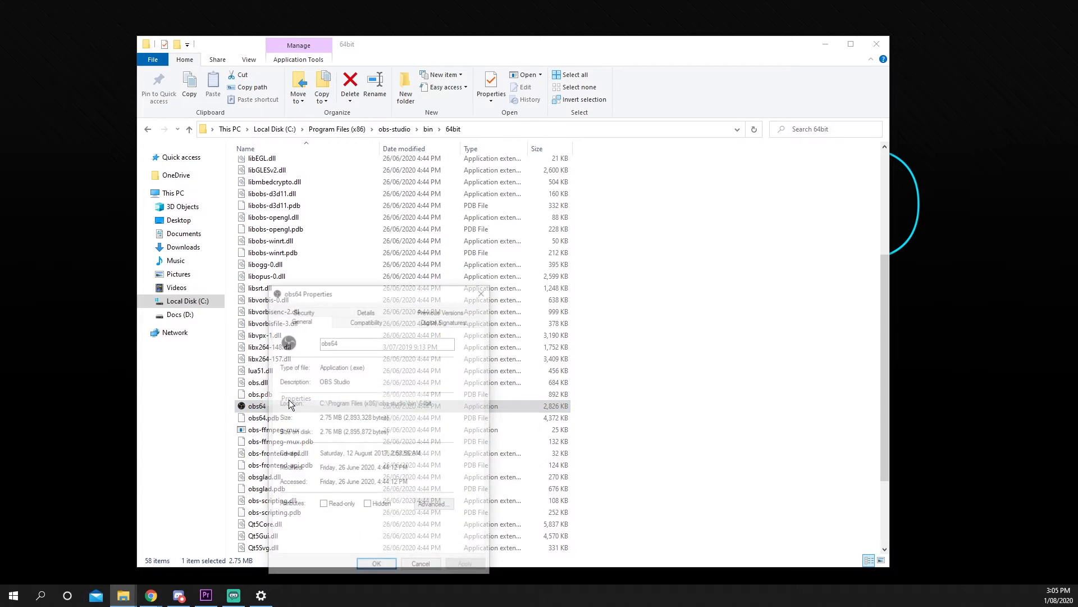
click(357, 320)
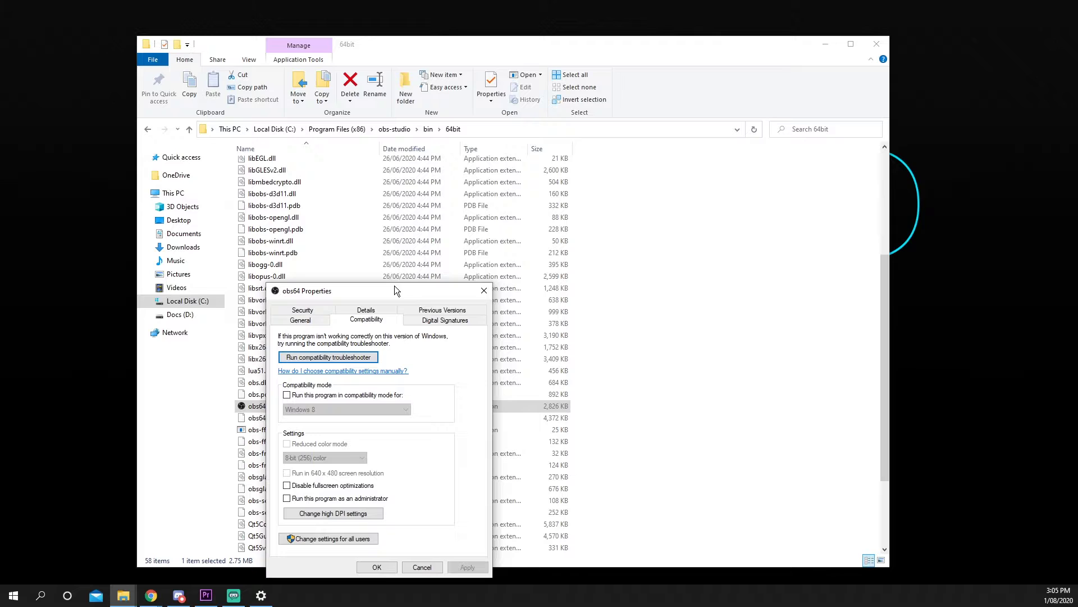
drag(395, 286, 405, 110)
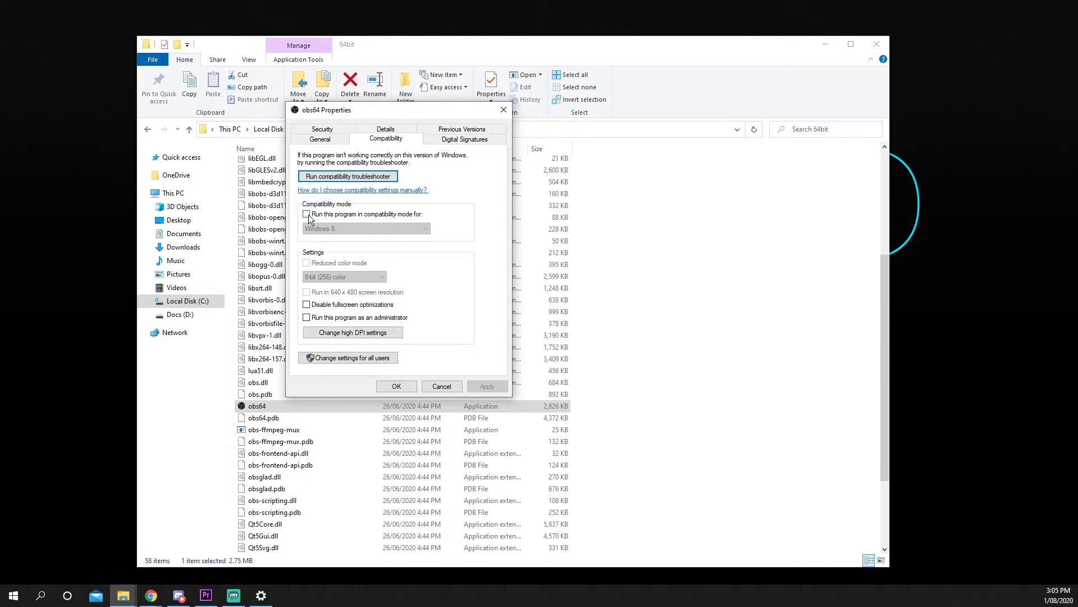
click(346, 216)
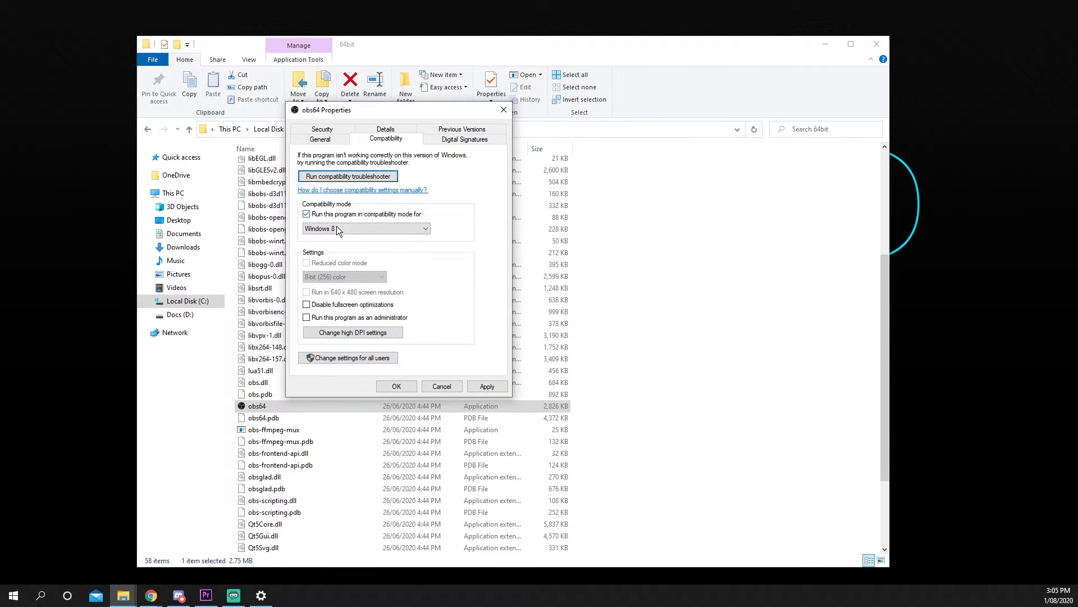
click(341, 226)
click(333, 245)
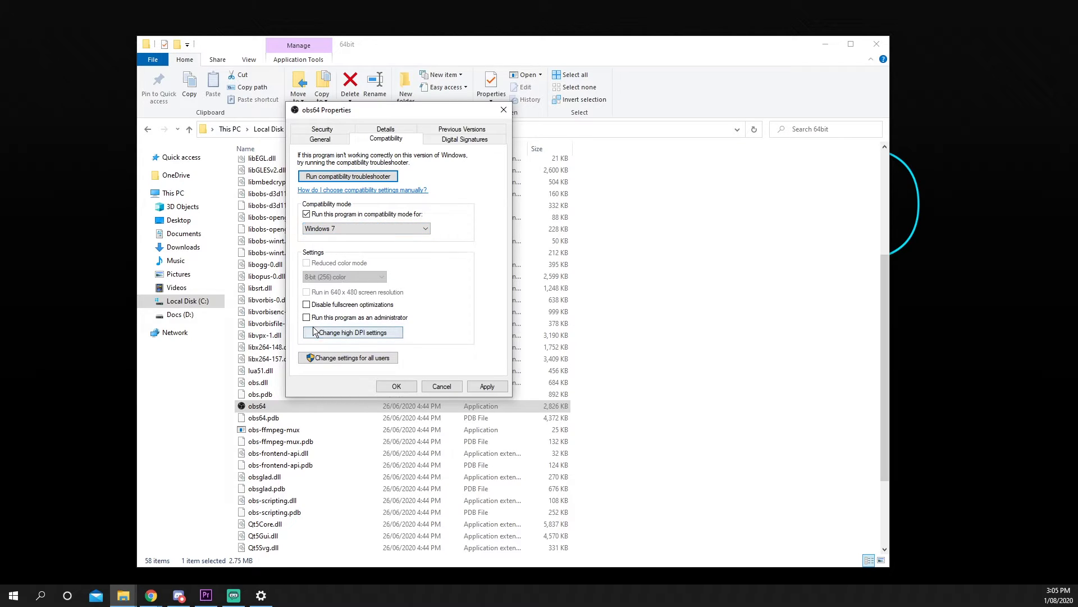
click(486, 387)
click(400, 385)
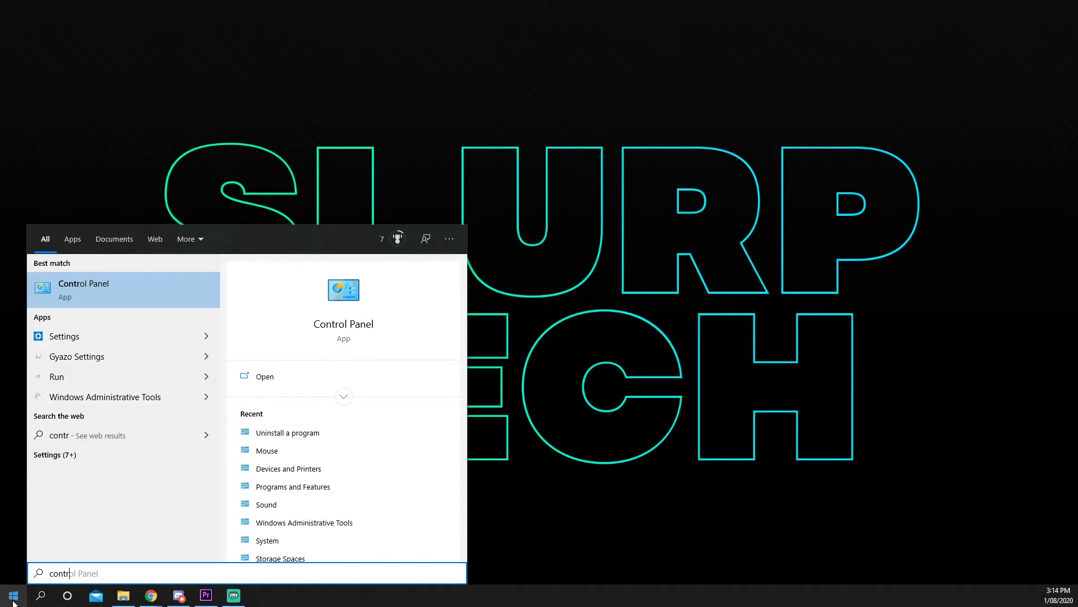
Filter Programs and Features by 'obs' and uninstall OBS Studio 20.0.1.
key(Return)
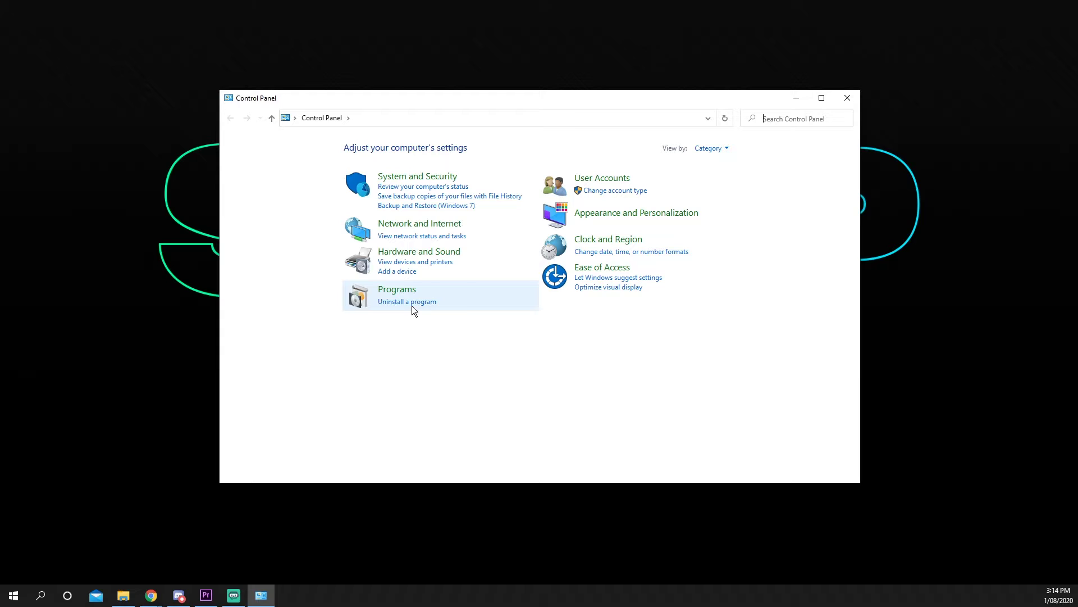
click(412, 303)
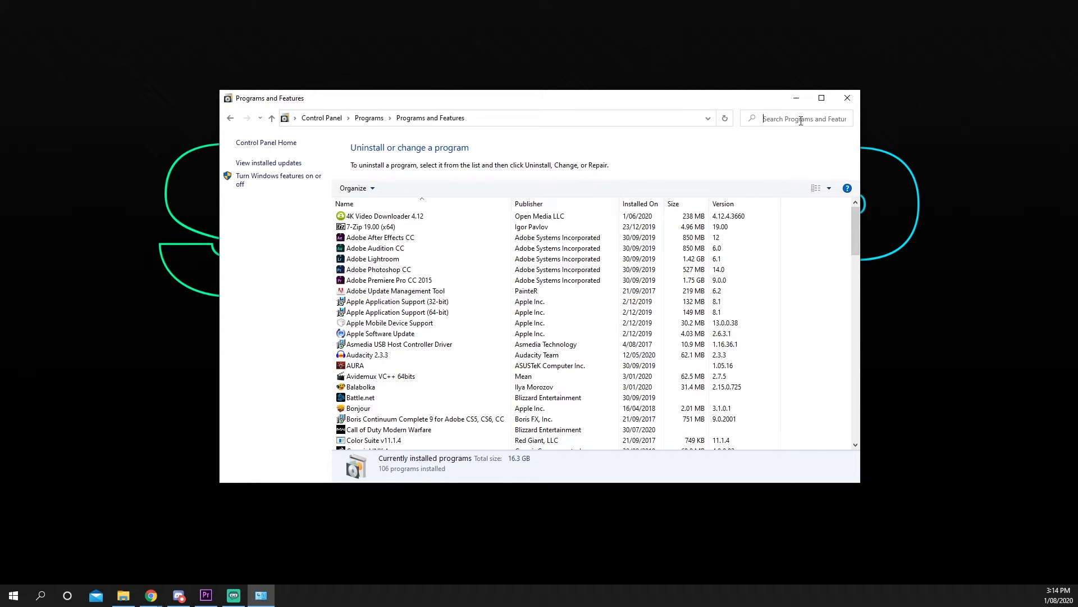
text(obs)
click(844, 116)
click(369, 216)
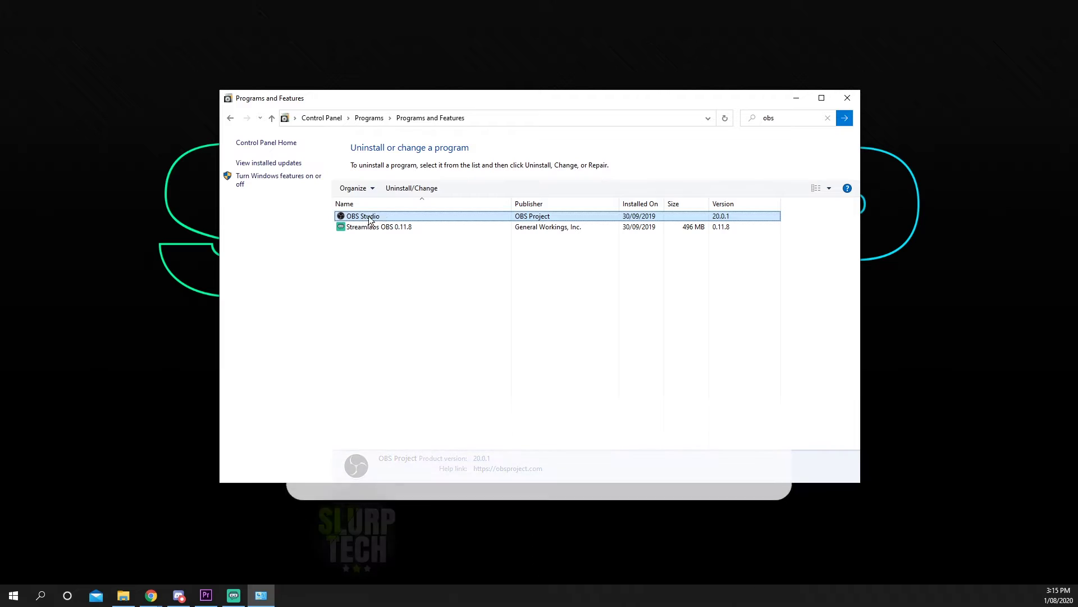
click(401, 189)
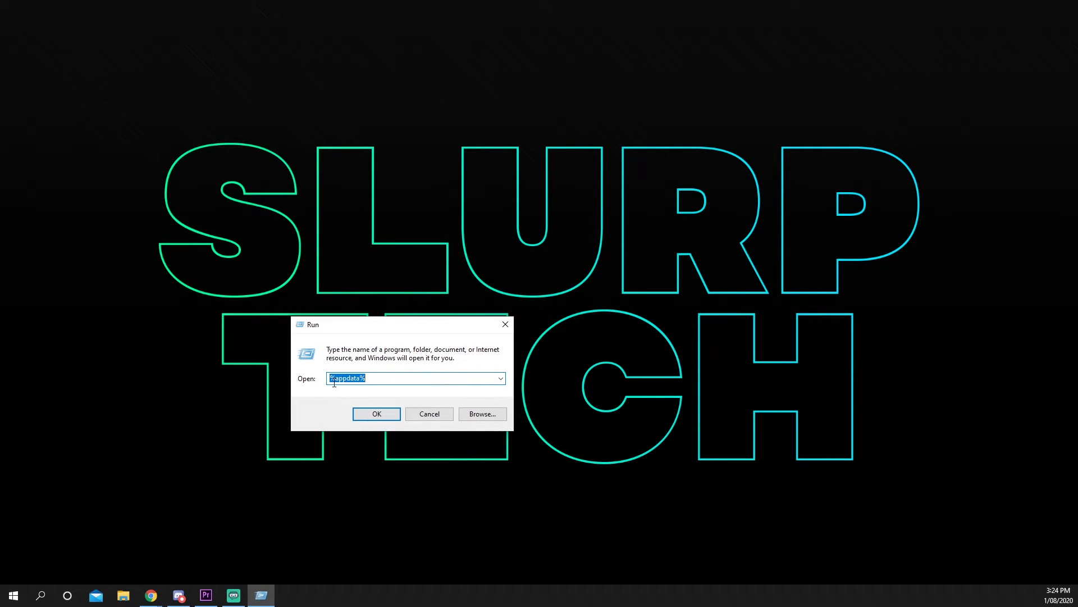
Remove both obs-studio and obs-studio-node-server folders from AppData Roaming.
click(380, 414)
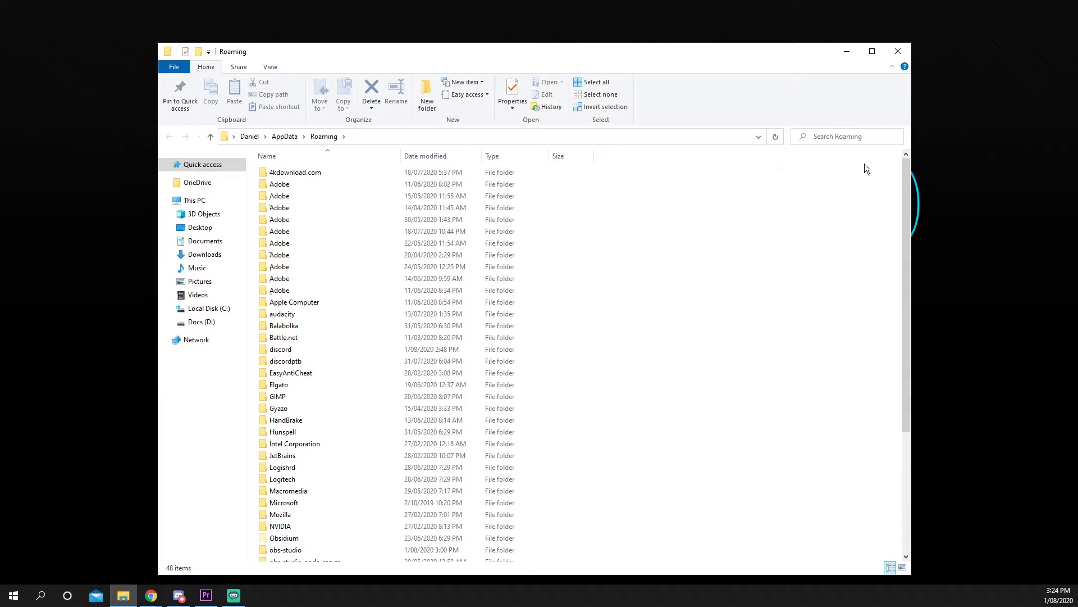
scroll(359, 337, down, 5)
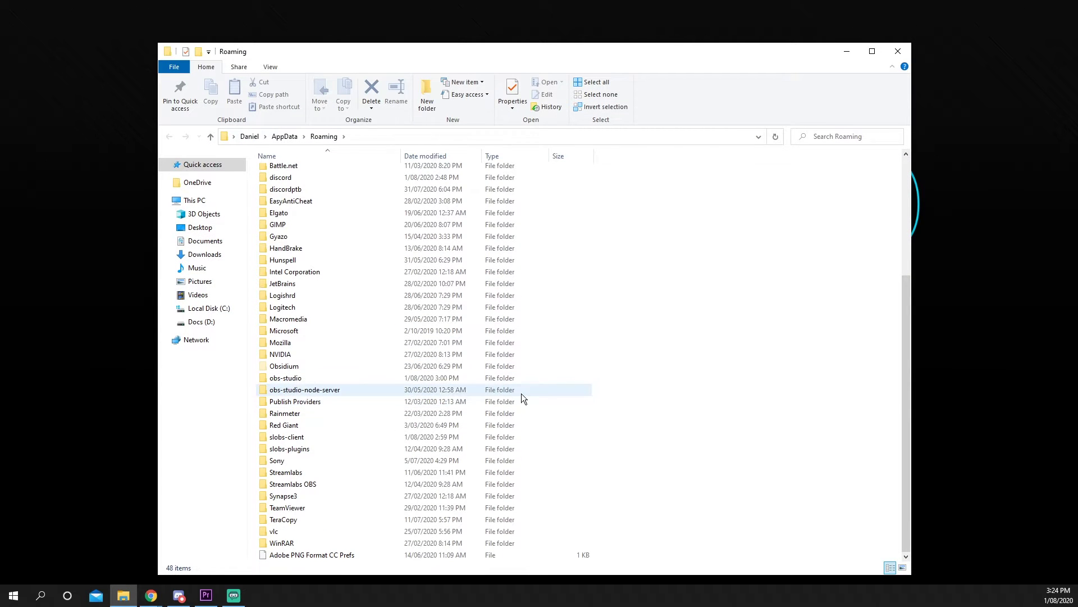
drag(610, 392, 317, 375)
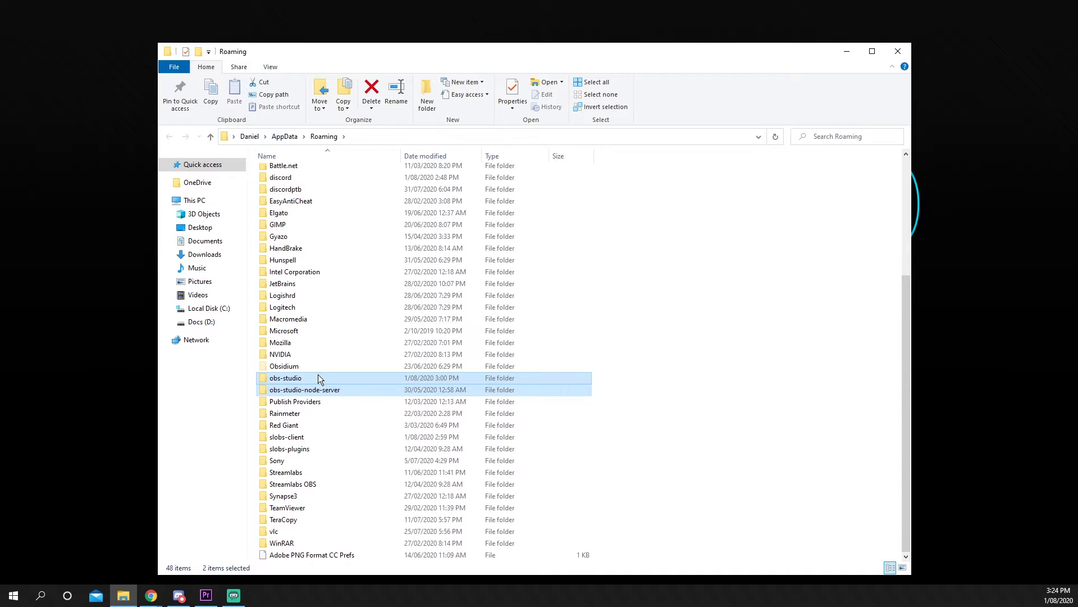
key(Delete)
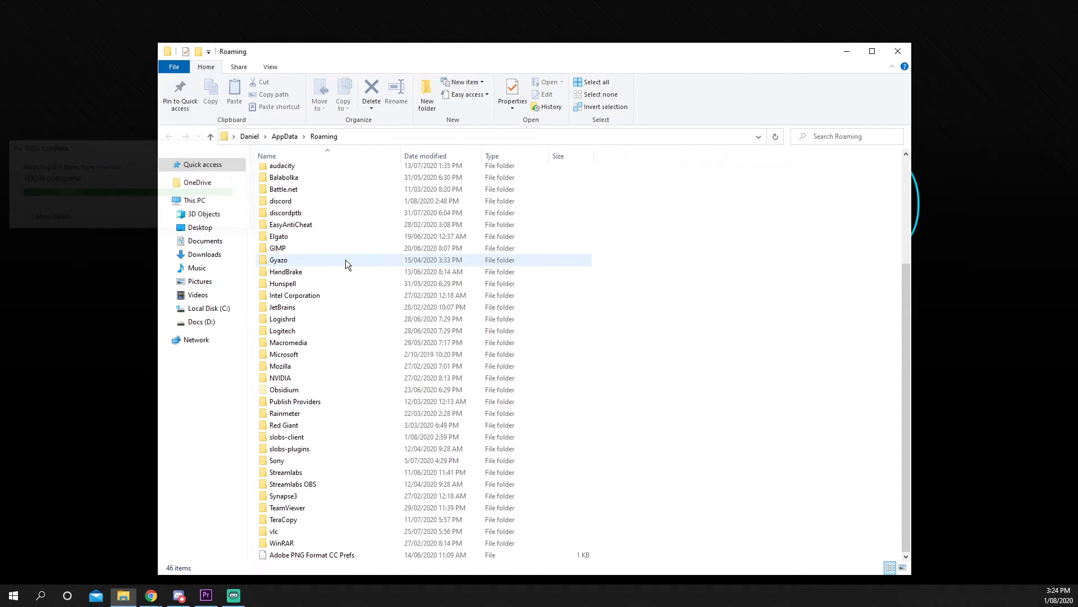
key(super+r)
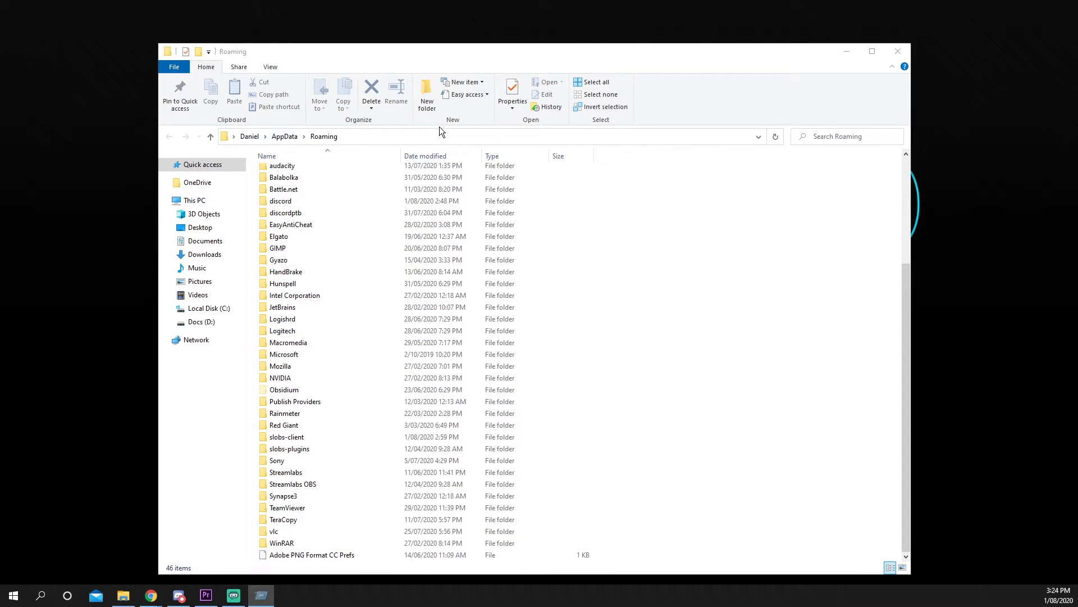
Open %temp% and delete everything, skipping all items that need administrator permission.
drag(1039, 509, 546, 341)
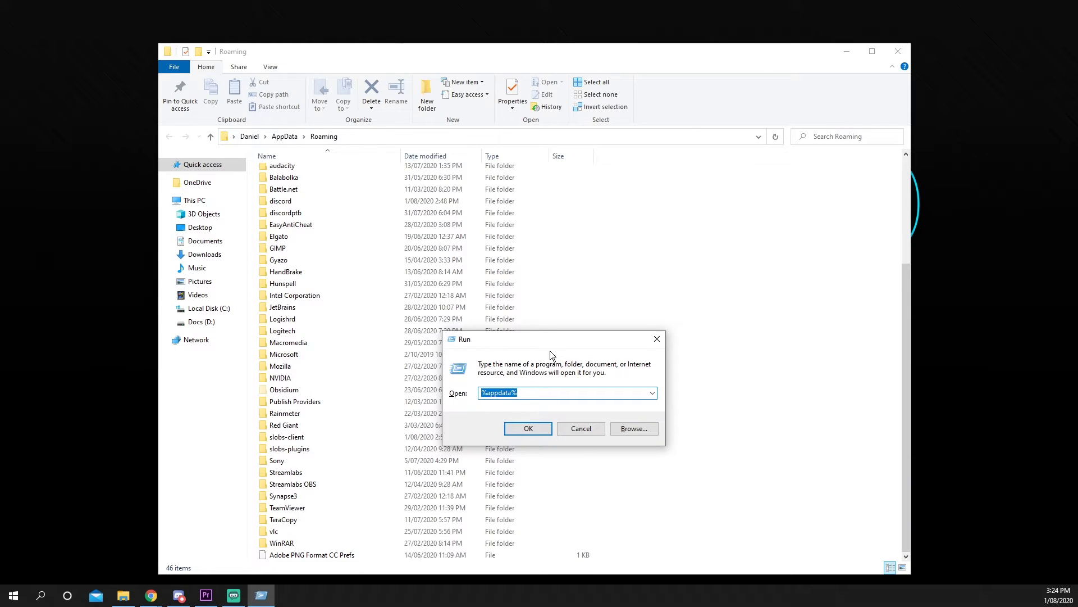
text(%temp%)
click(531, 431)
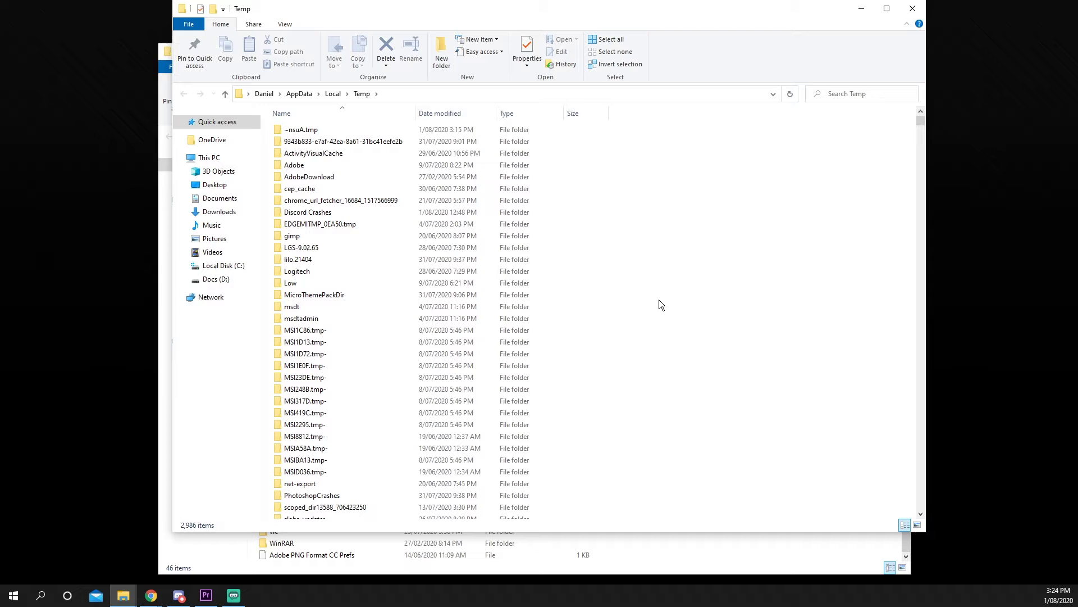
key(ctrl+a)
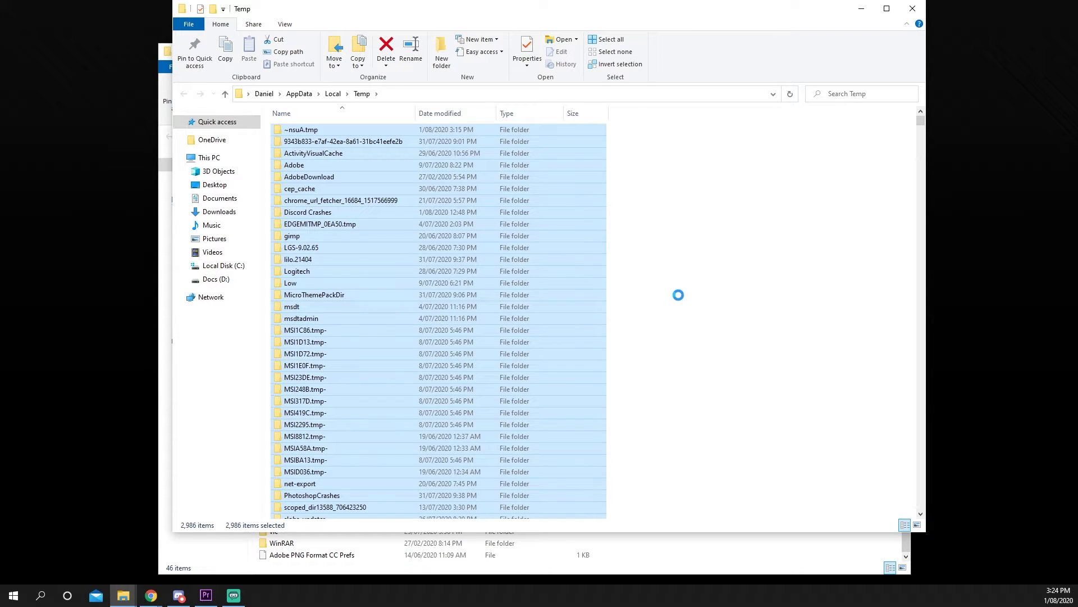
key(Delete)
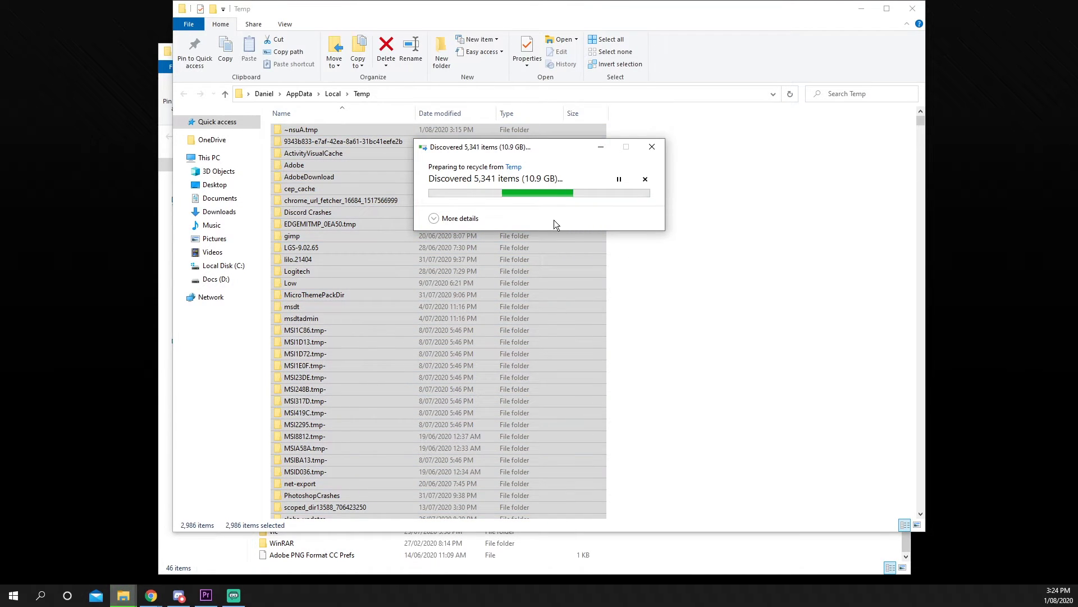
click(476, 228)
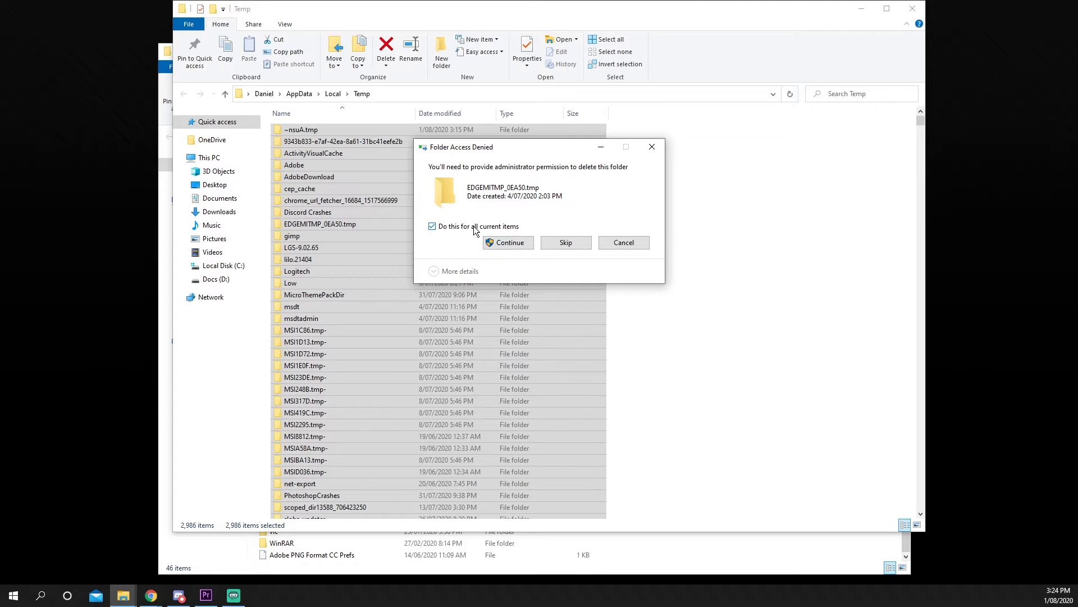
click(554, 242)
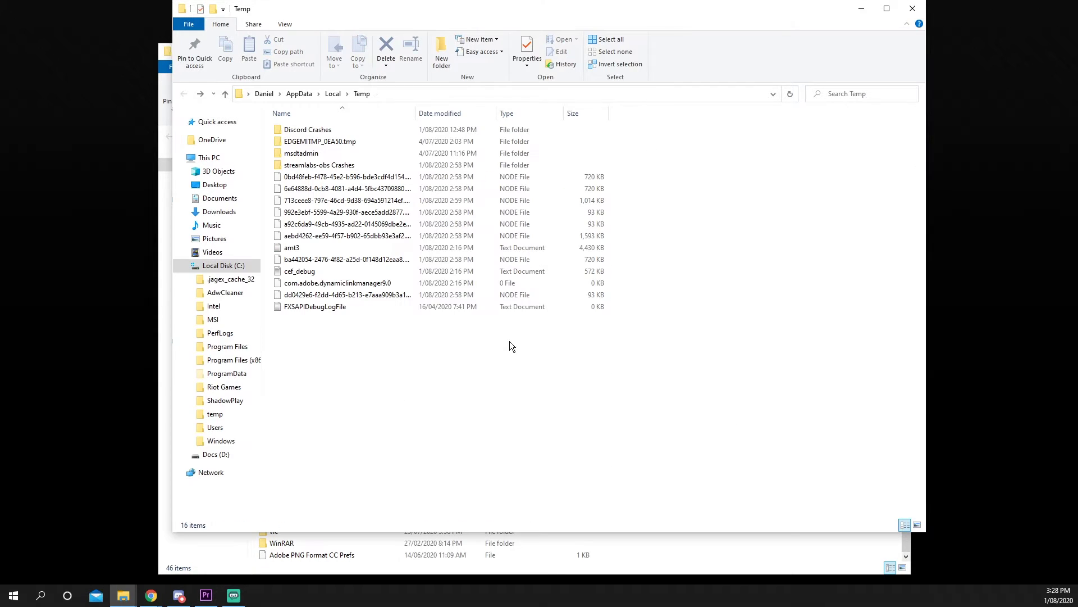
Navigate from Local Disk (C:) into Program Files (x86) and delete OBS Studio - FTL.
click(224, 266)
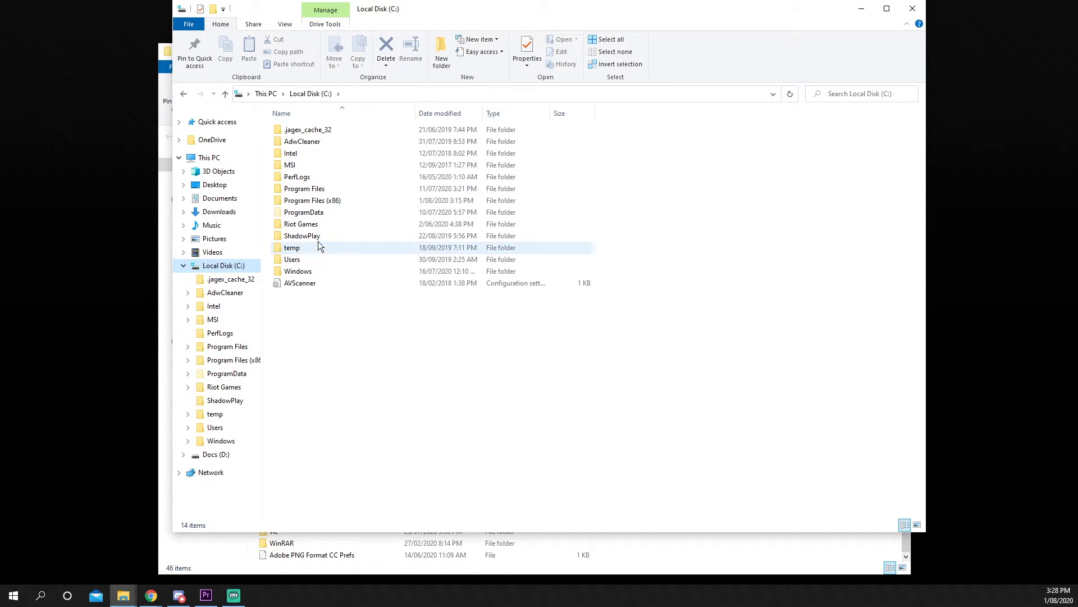
double_click(319, 187)
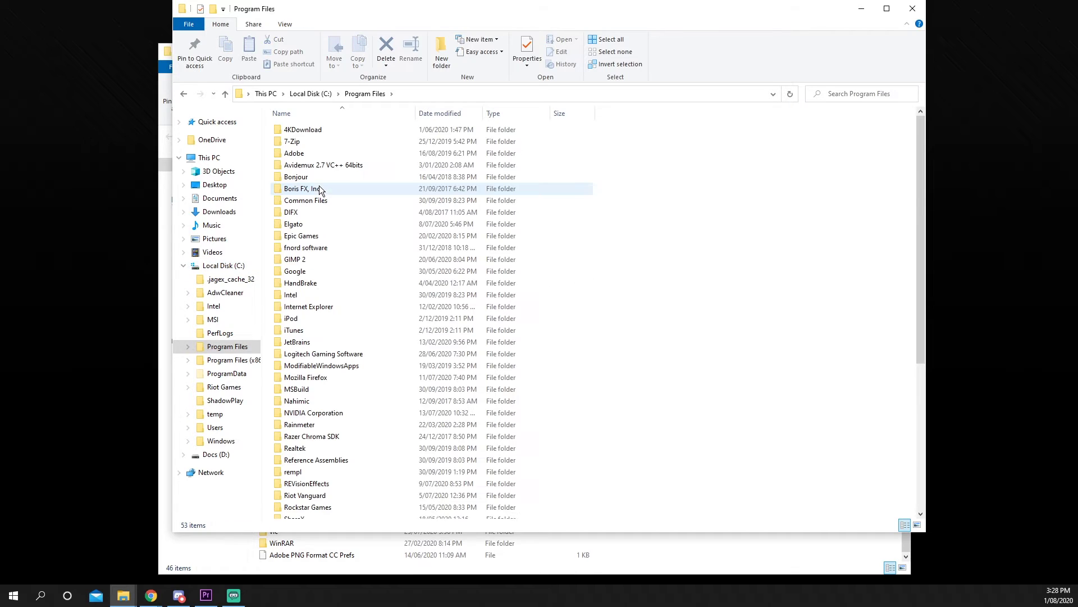
scroll(319, 185, down, 2)
scroll(347, 250, down, 2)
scroll(328, 287, down, 2)
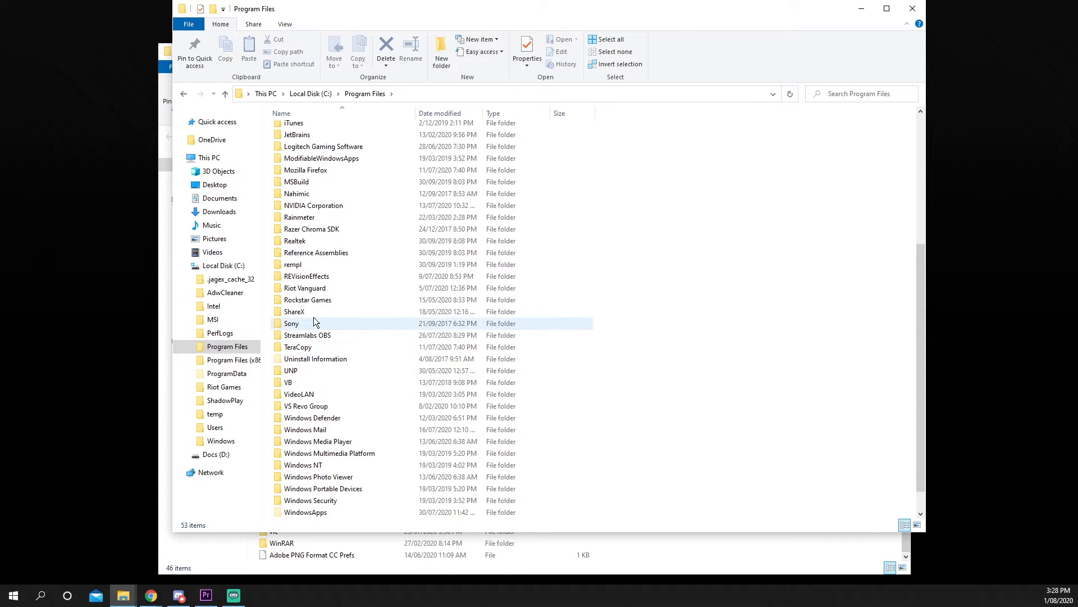
scroll(365, 212, up, 2)
scroll(343, 132, up, 3)
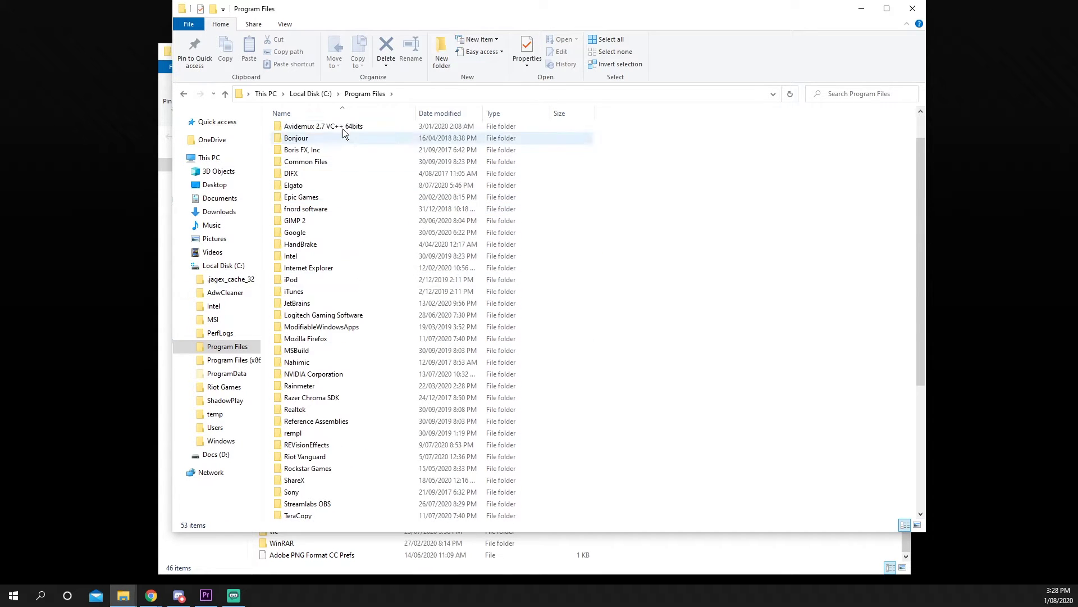
click(185, 95)
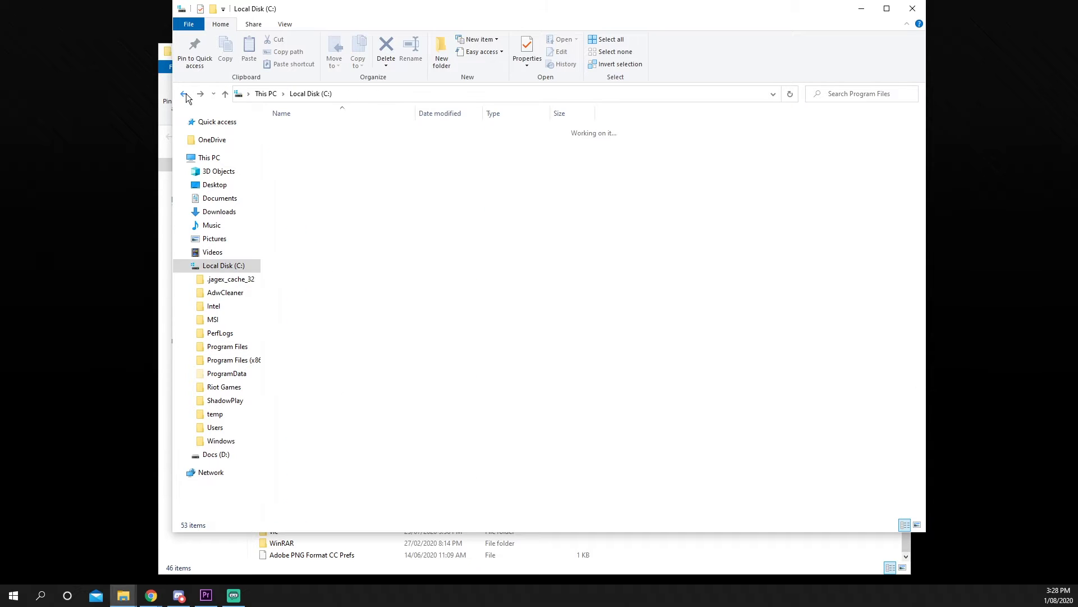
double_click(324, 199)
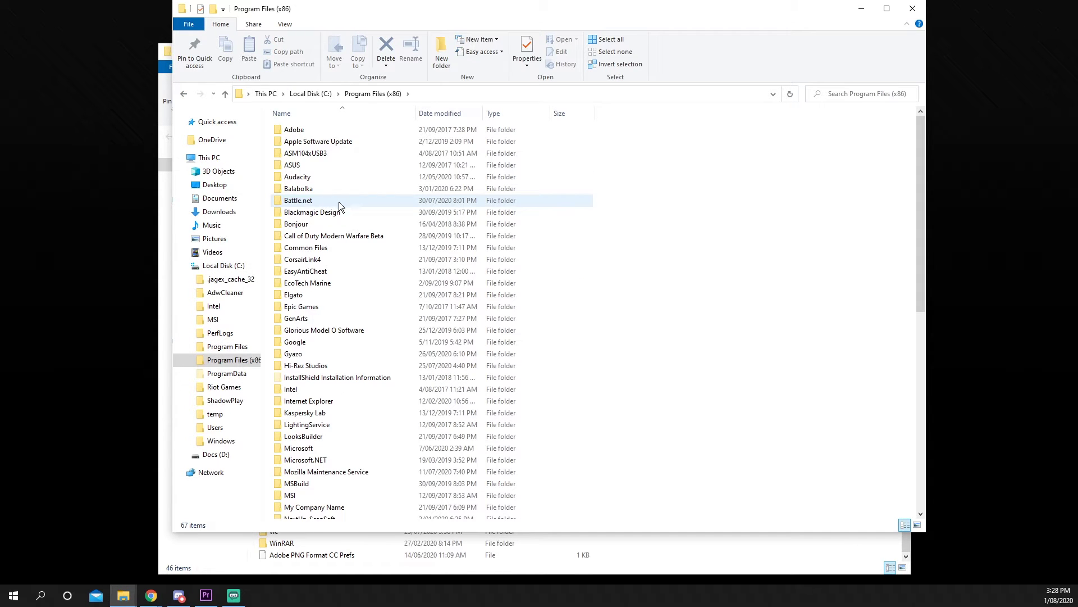
scroll(341, 242, down, 3)
scroll(331, 256, down, 2)
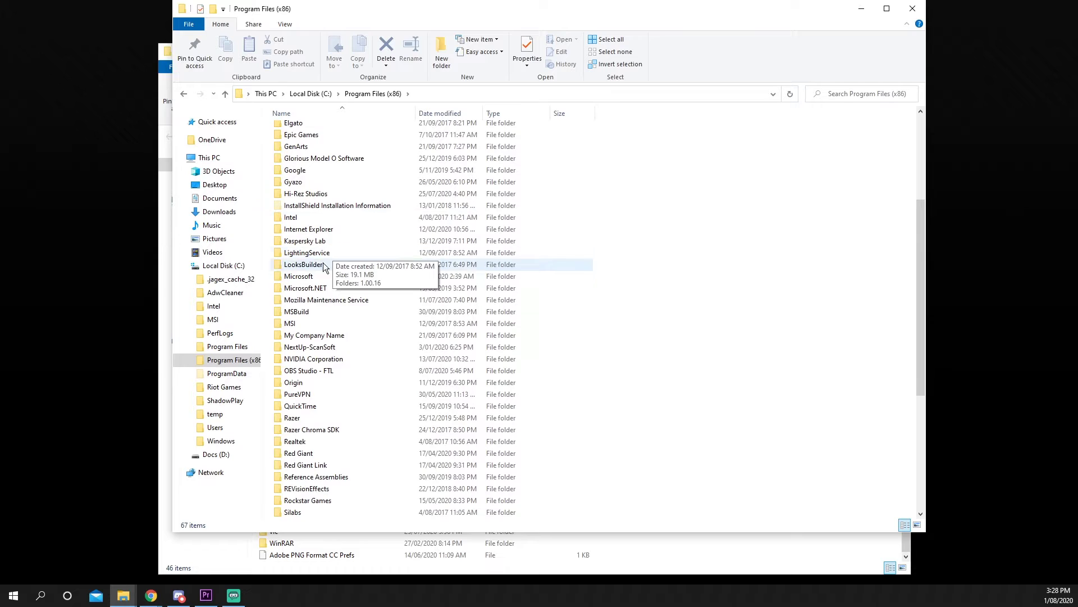
click(314, 370)
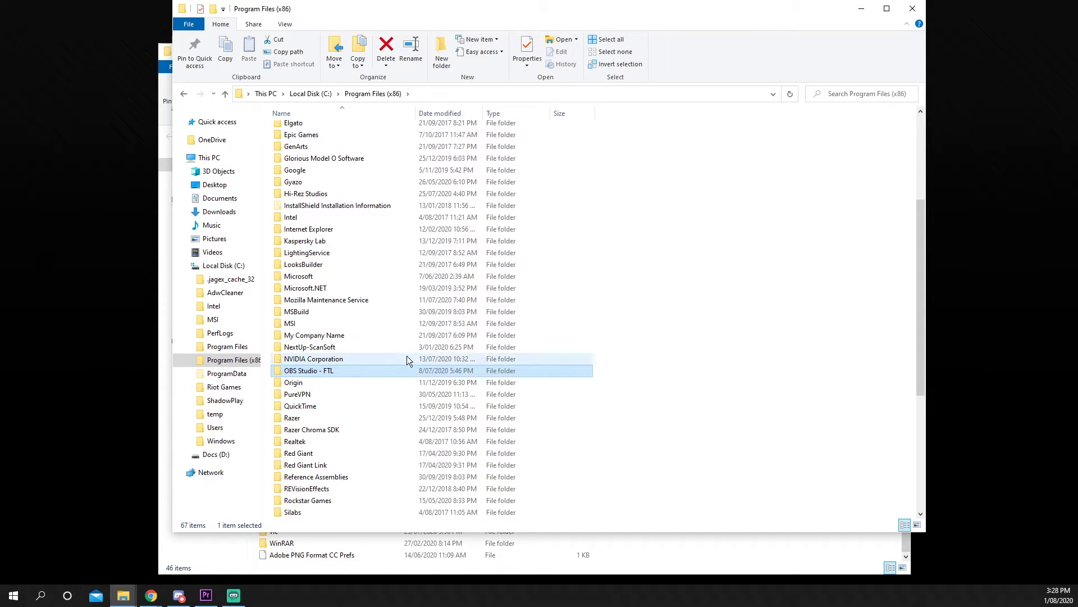
key(Delete)
click(518, 225)
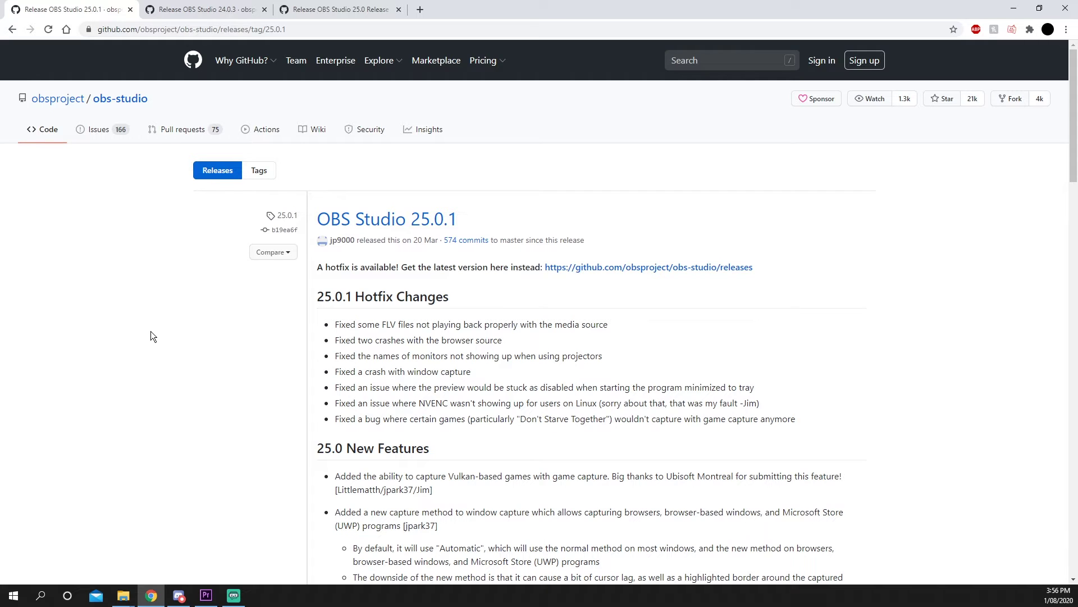
scroll(166, 336, down, 2)
scroll(173, 350, down, 5)
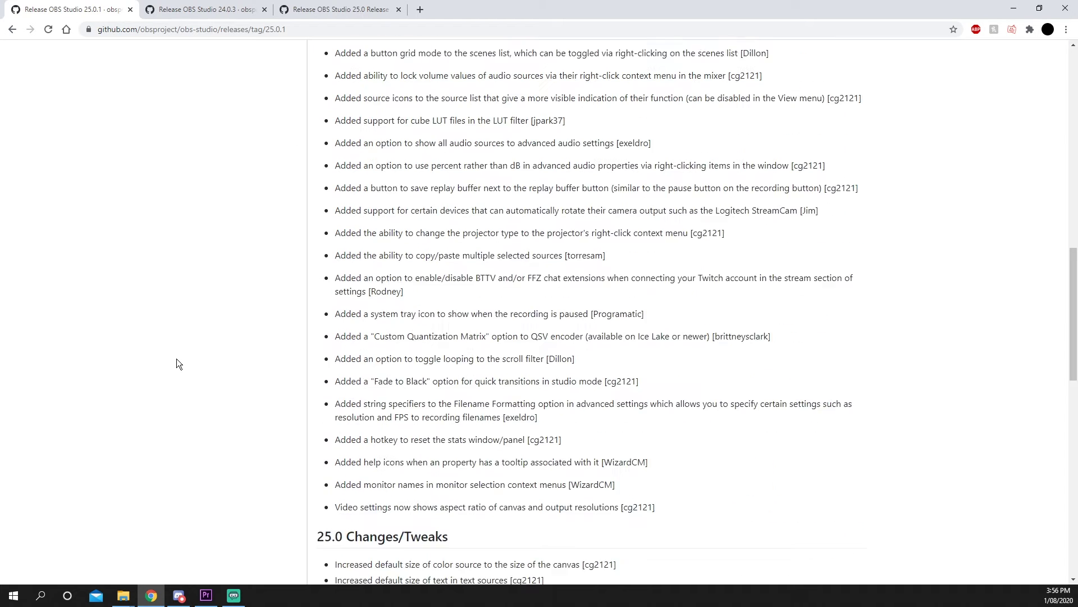
scroll(177, 358, down, 5)
scroll(177, 358, down, 5)
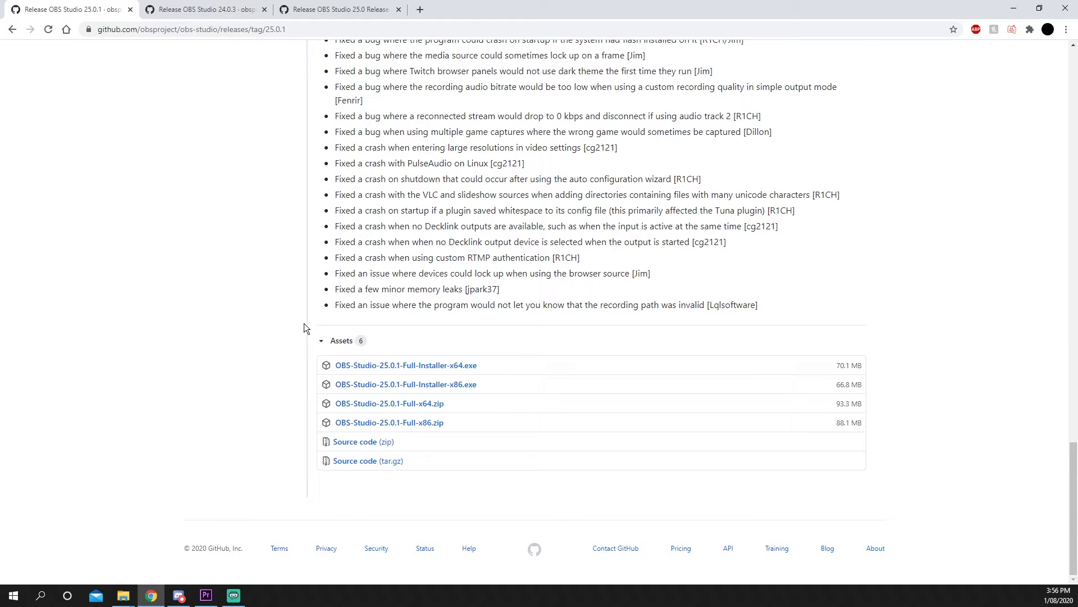
Download OBS-Studio-25.0.1-Full-Installer-x64.exe from the release assets and start a Windows search.
click(464, 368)
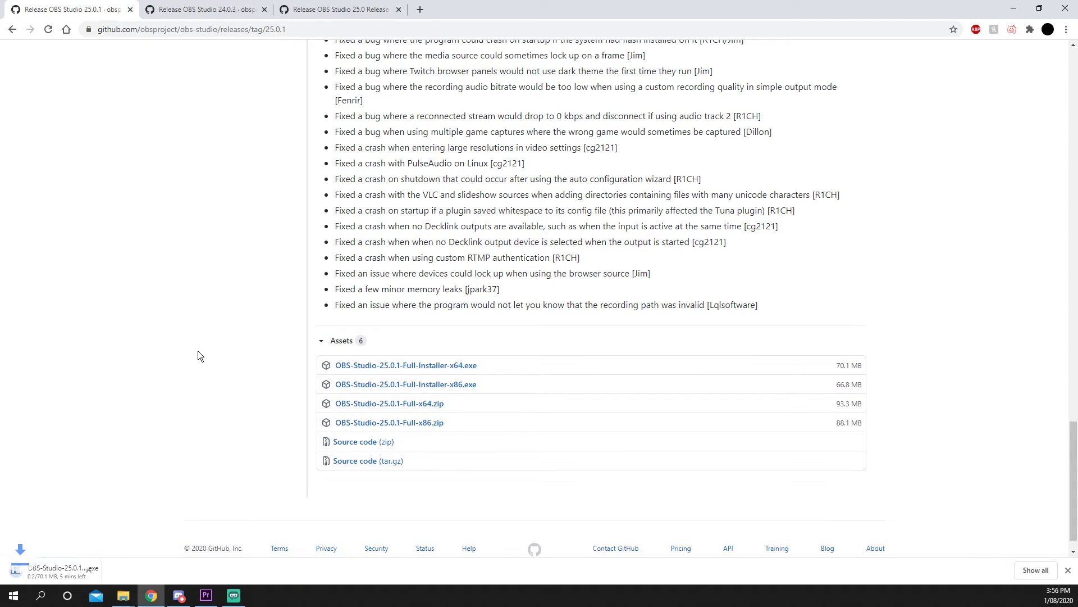
click(14, 596)
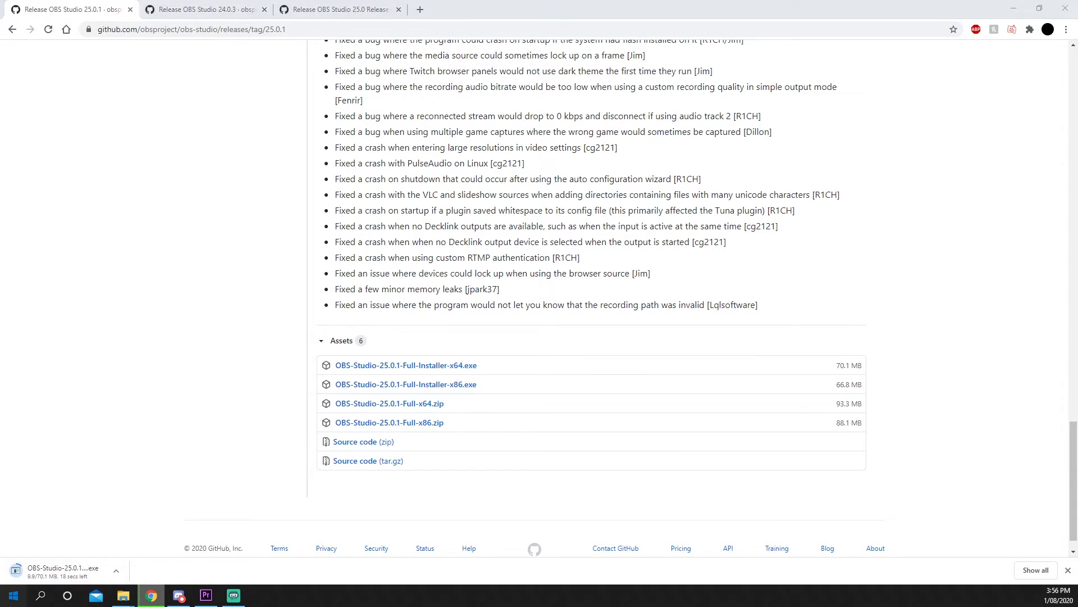
text(system)
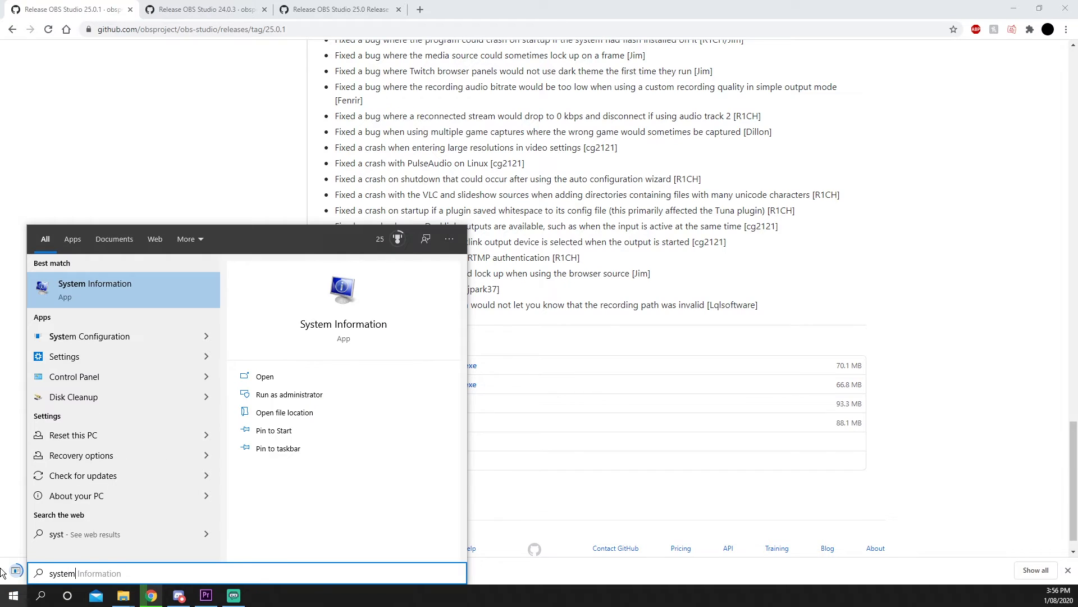
Confirm in System Information that the PC is x64-based, then run the downloaded OBS installer.
key(Return)
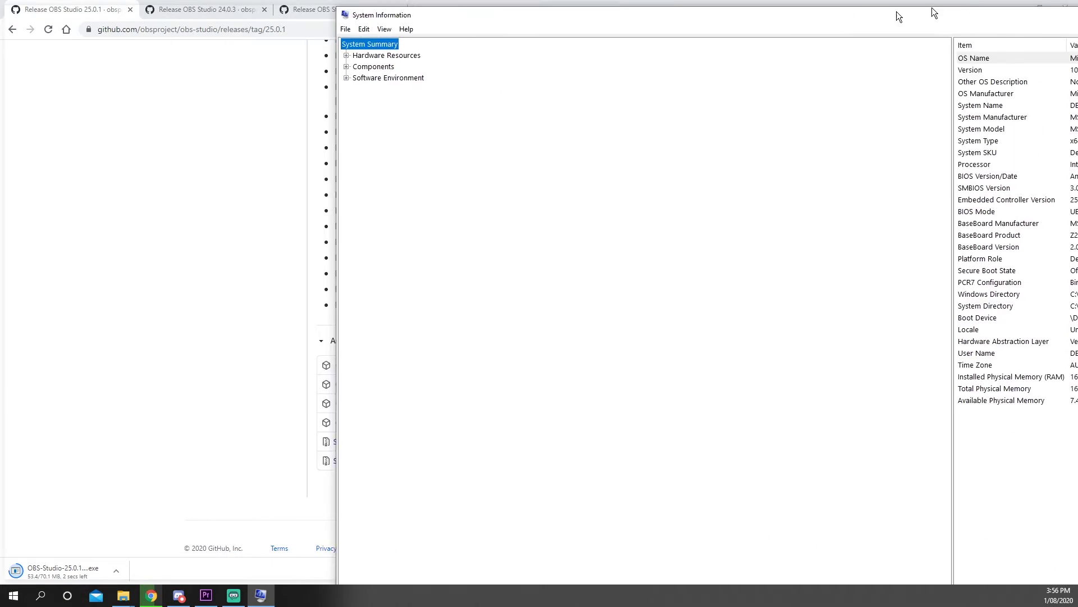
double_click(934, 12)
click(527, 151)
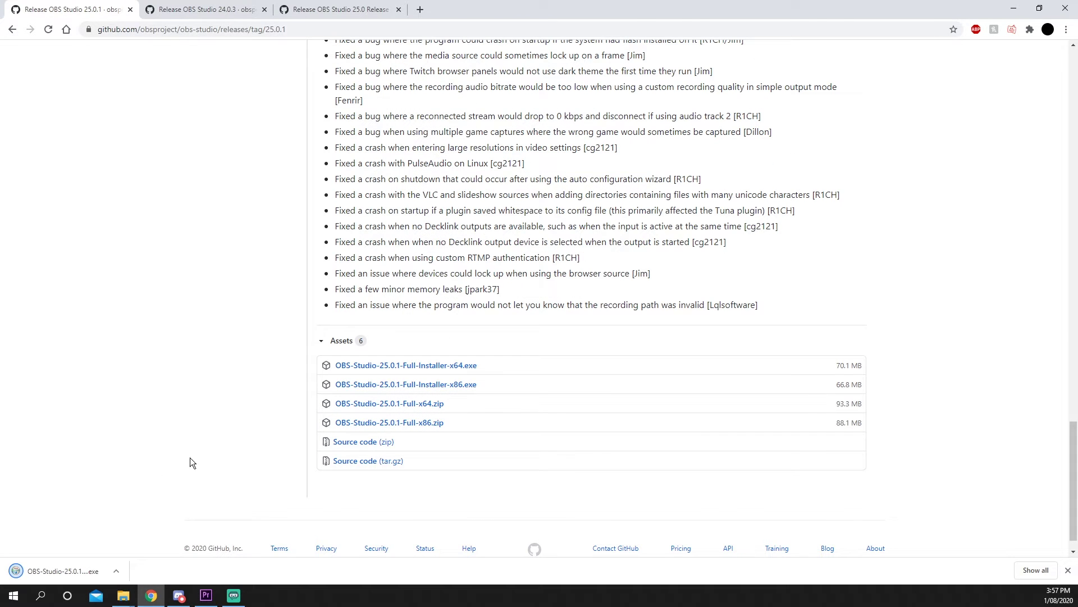
click(81, 574)
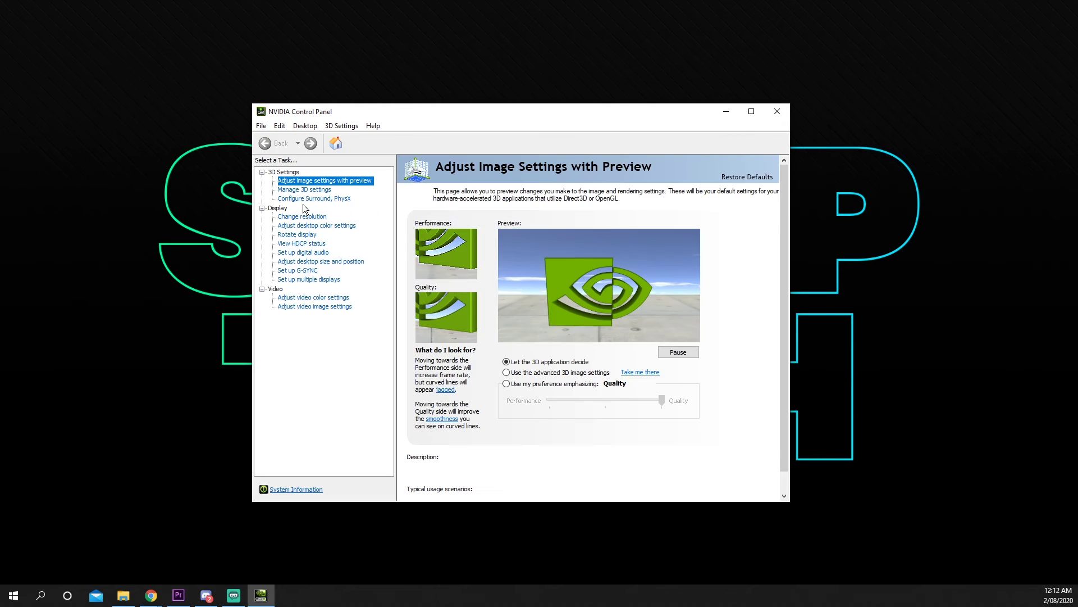
Go to the Program Settings tab of Manage 3D settings in NVIDIA Control Panel.
click(305, 190)
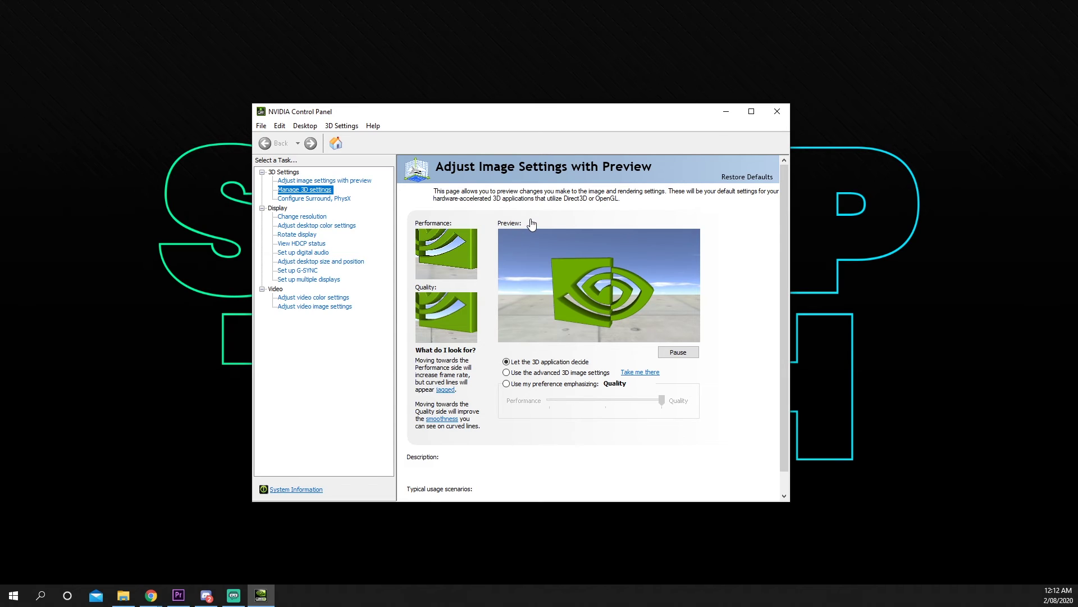
click(495, 243)
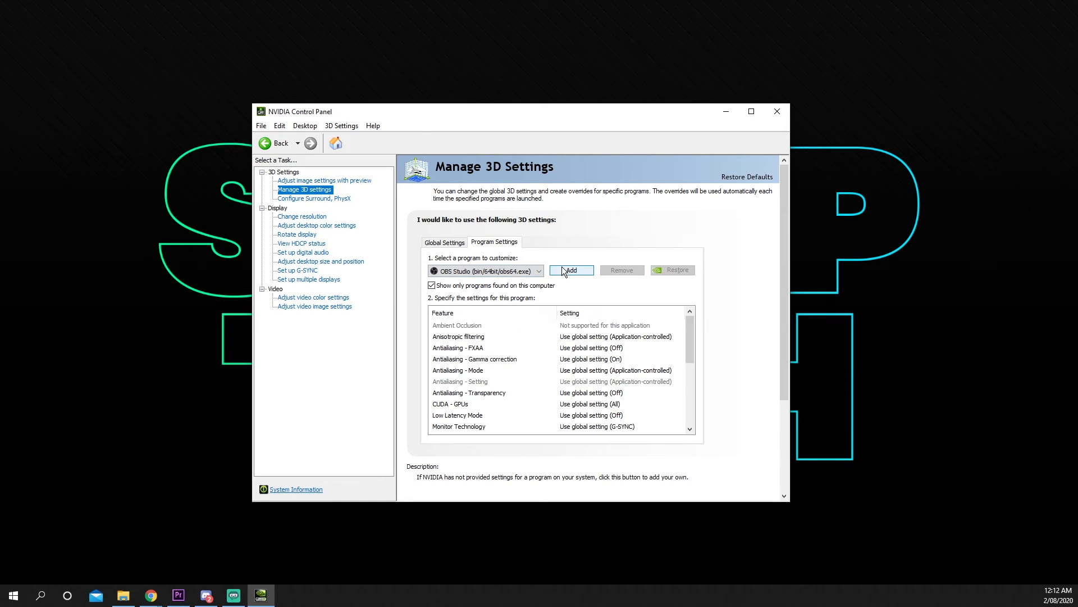
Add OBS Studio to the programs with custom 3D settings, then close NVIDIA Control Panel.
click(565, 271)
scroll(473, 262, down, 2)
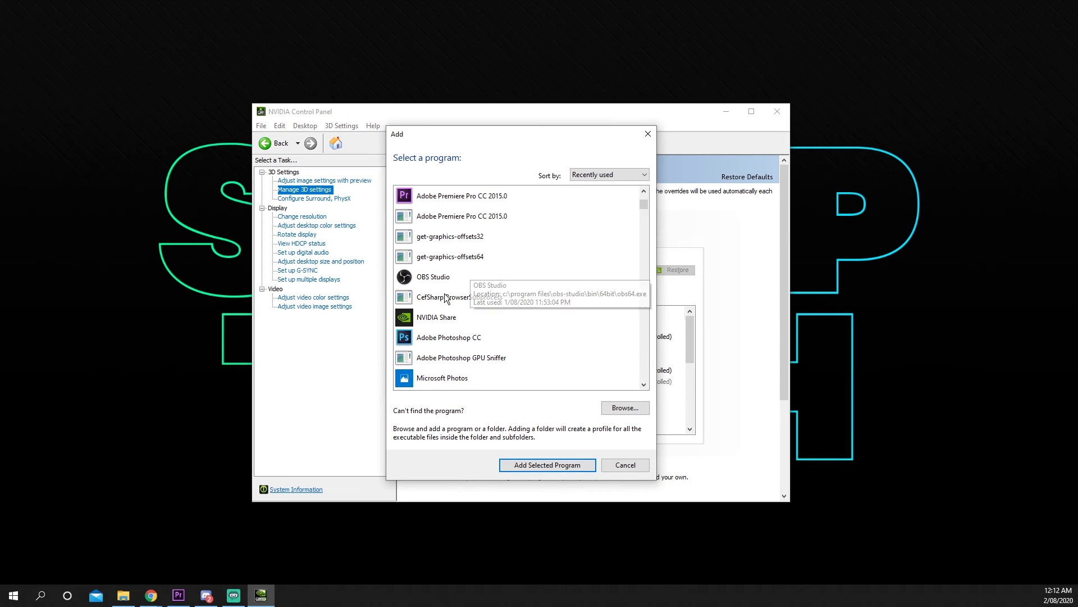
click(439, 279)
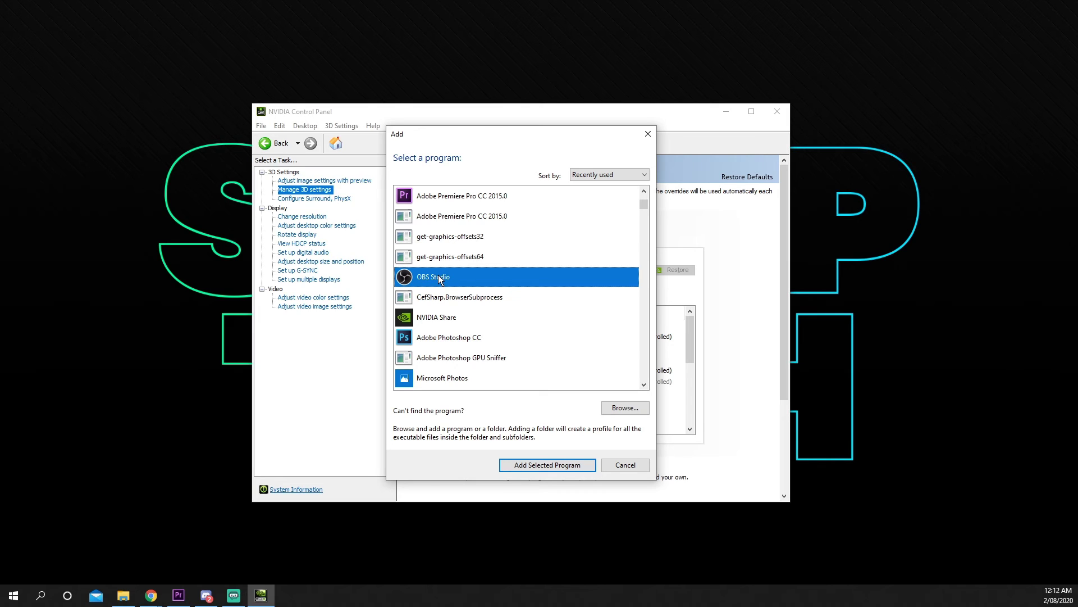
click(559, 466)
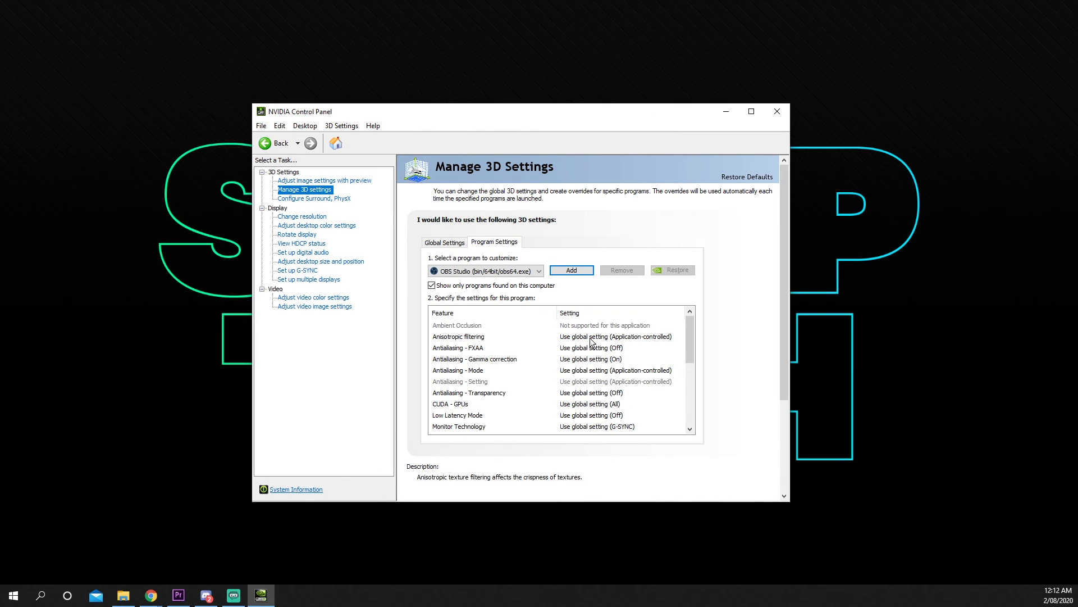
mouse_move(485, 286)
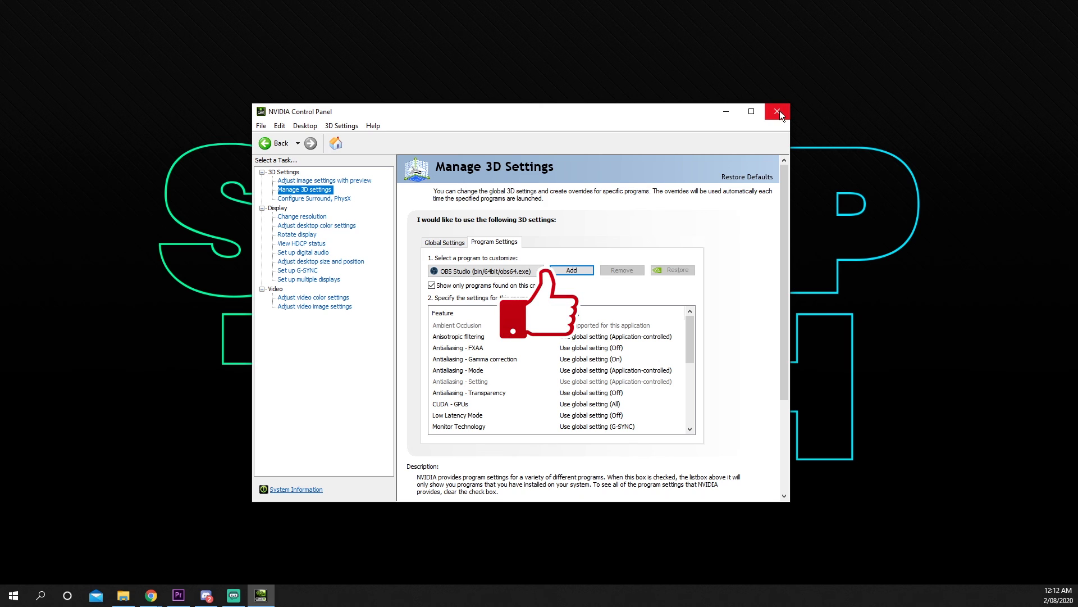
click(780, 111)
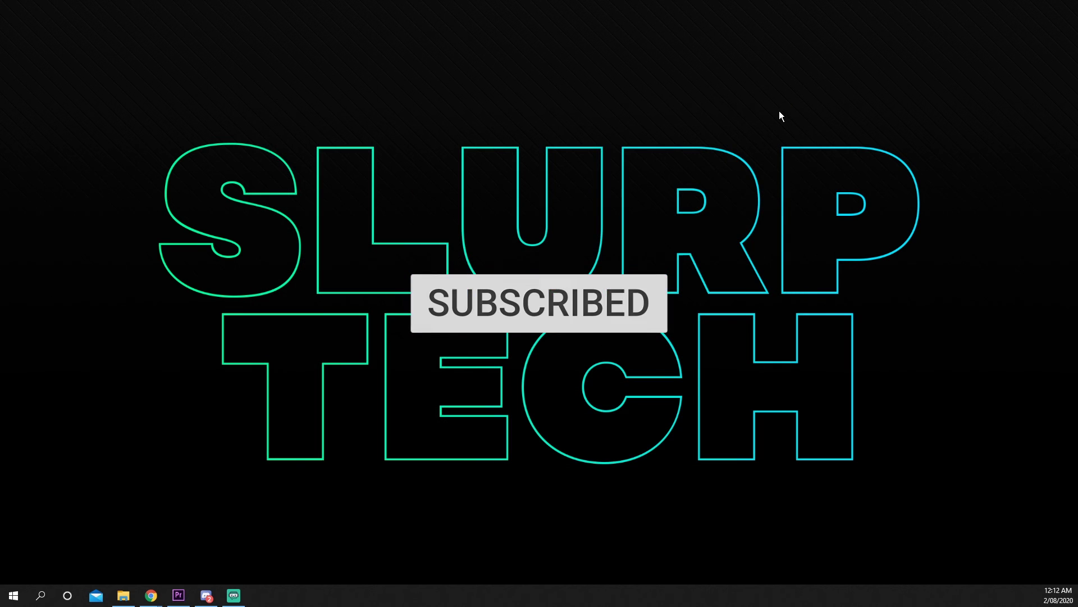